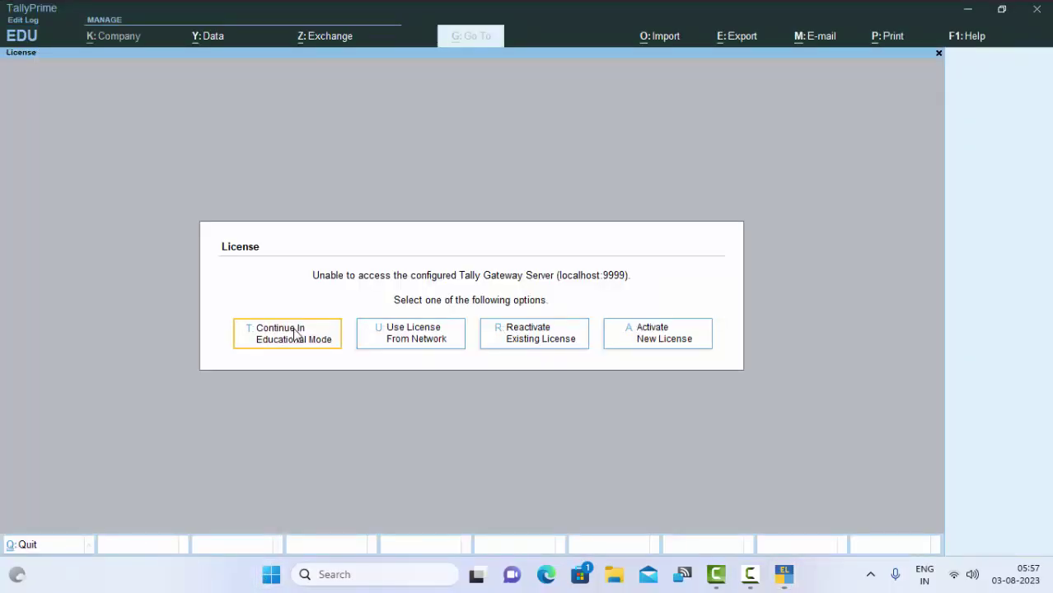
Continue in Educational Mode and start a new sales voucher.
left_click(295, 332)
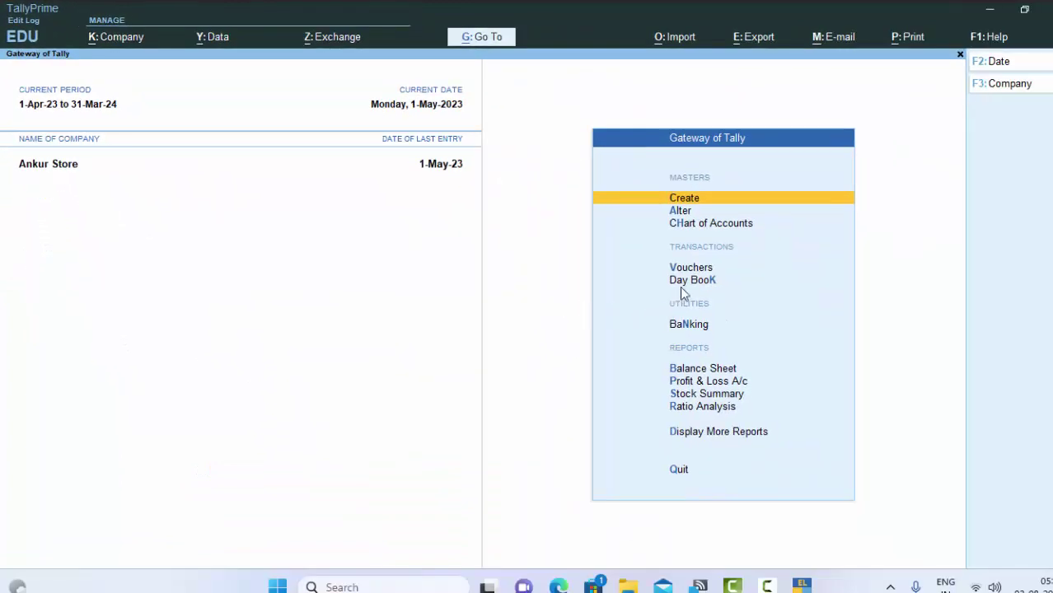
left_click(695, 270)
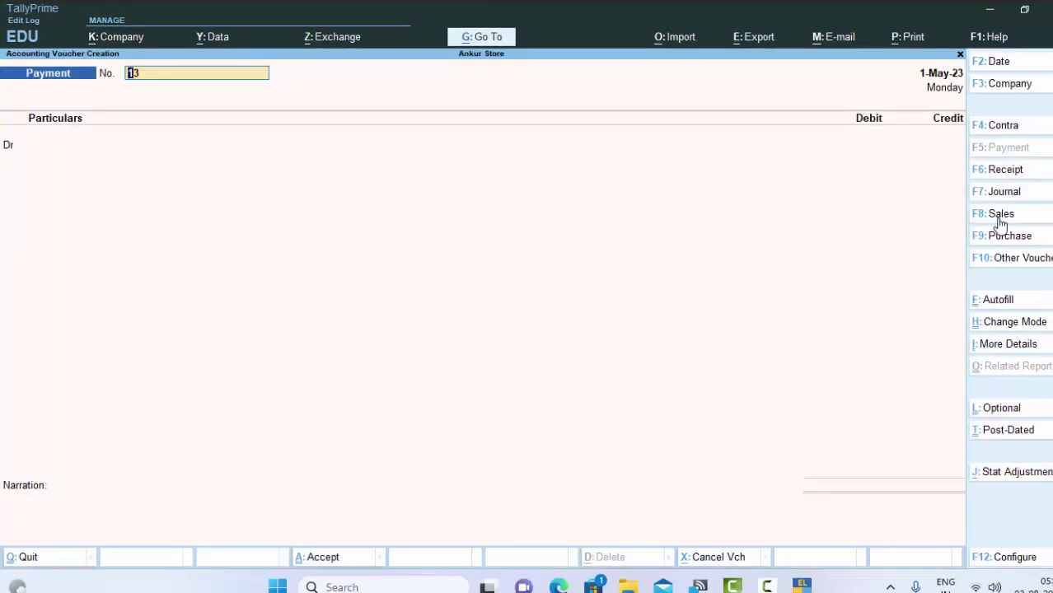
key("F8")
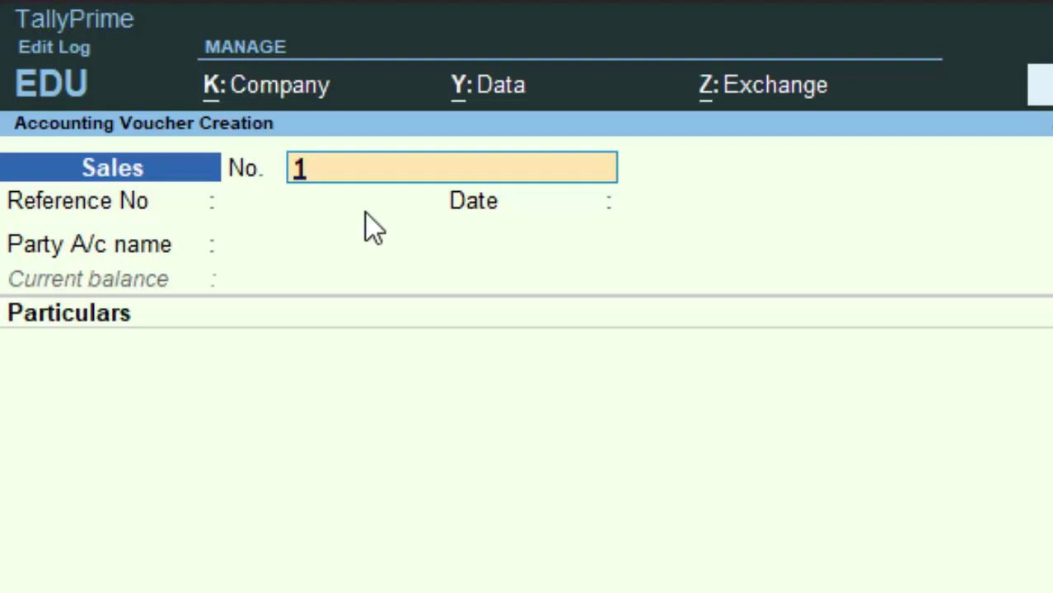
Set the sales voucher number to 2 and the reference number to 2134, keeping the default reference date.
type("2")
key("Return")
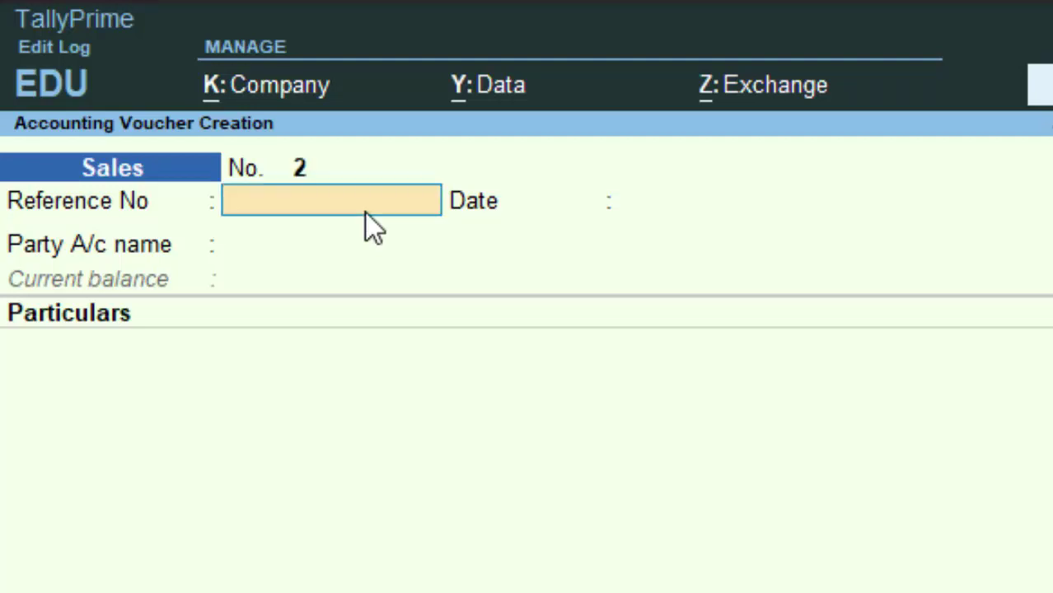
type("2134")
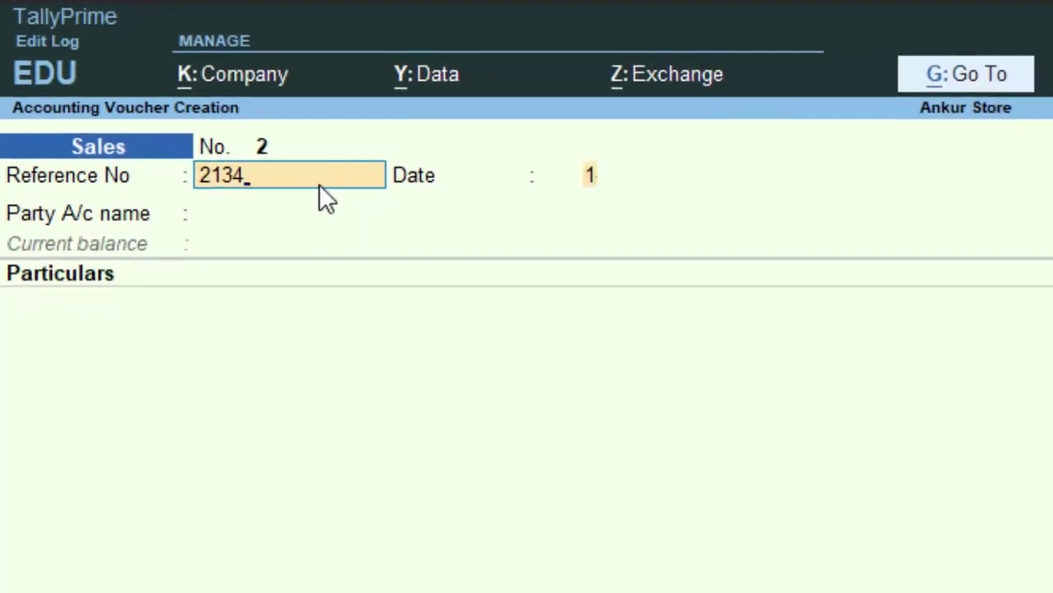
key("Return")
key("Return")
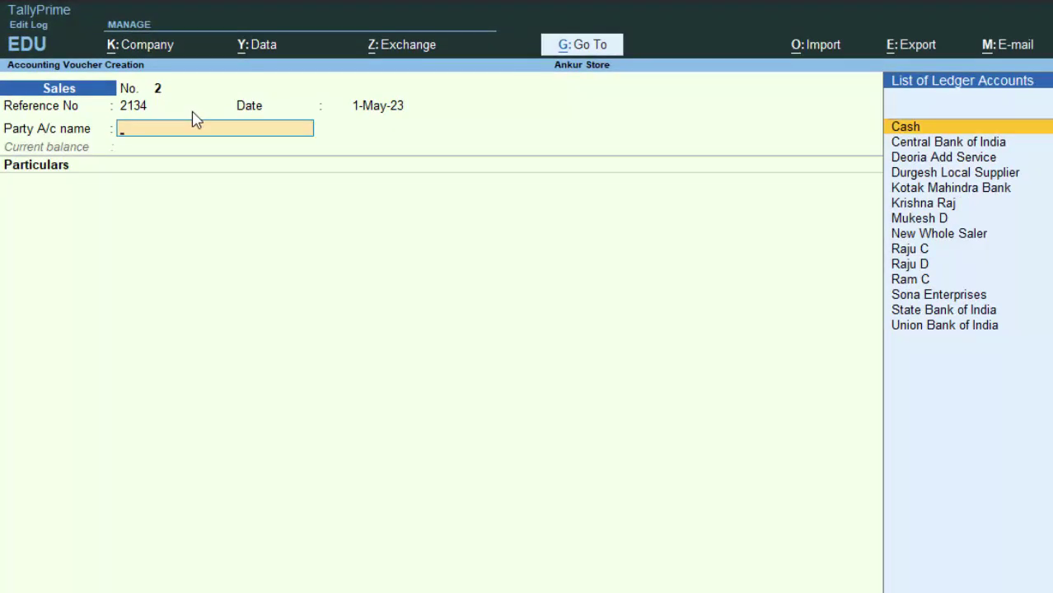
Start creating a new party ledger from the voucher's Party A/c name and enter the customer's name, leaving the alias blank.
key("Down")
key("Down")
key("Down")
key("Down")
key("Down")
key("Down")
key("Down")
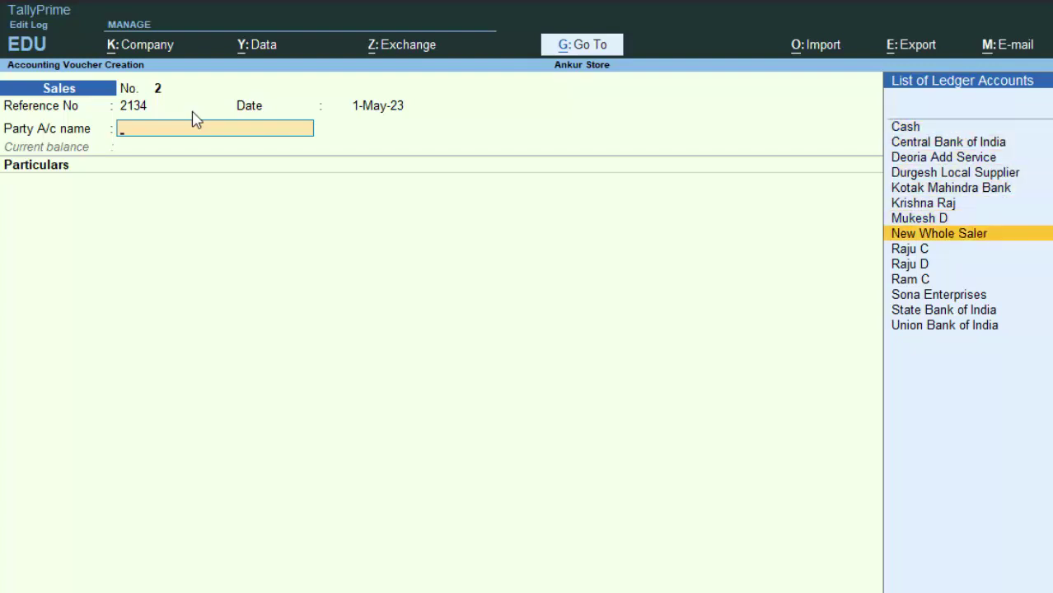
key("alt+c")
type("Avina")
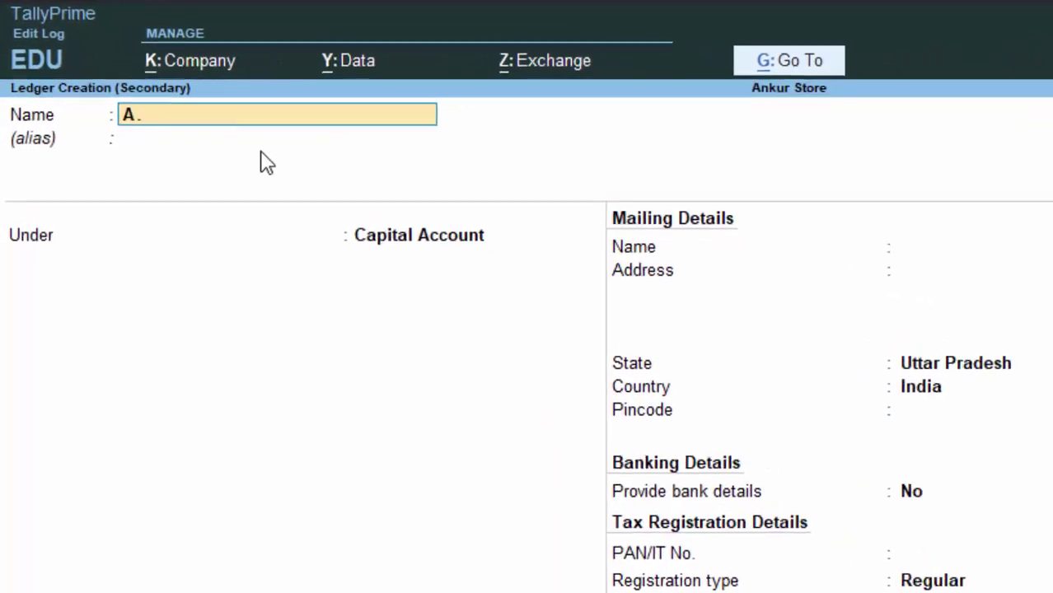
type("sh")
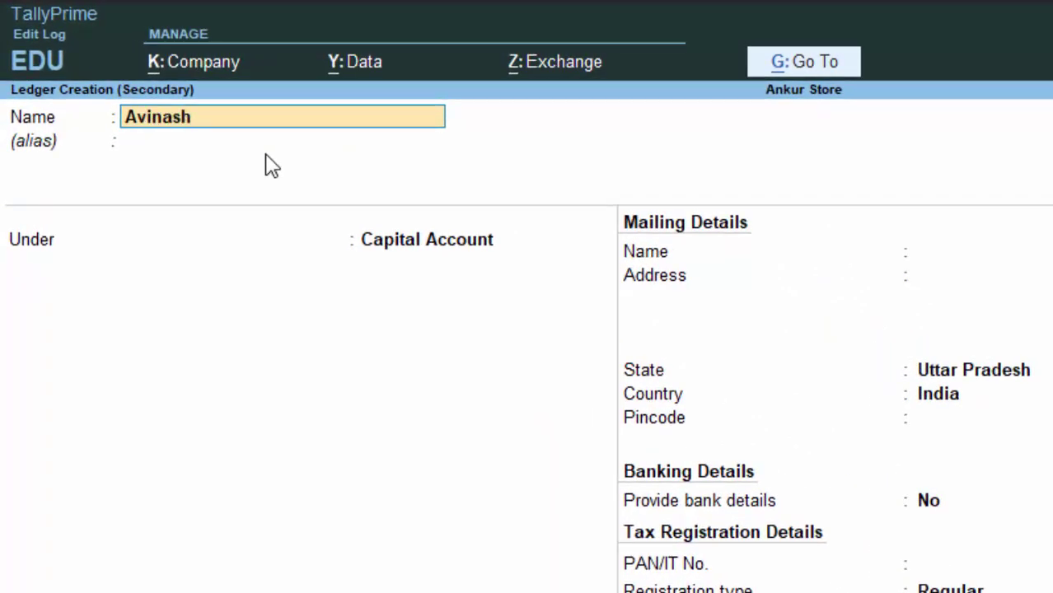
type(" D")
key("Return")
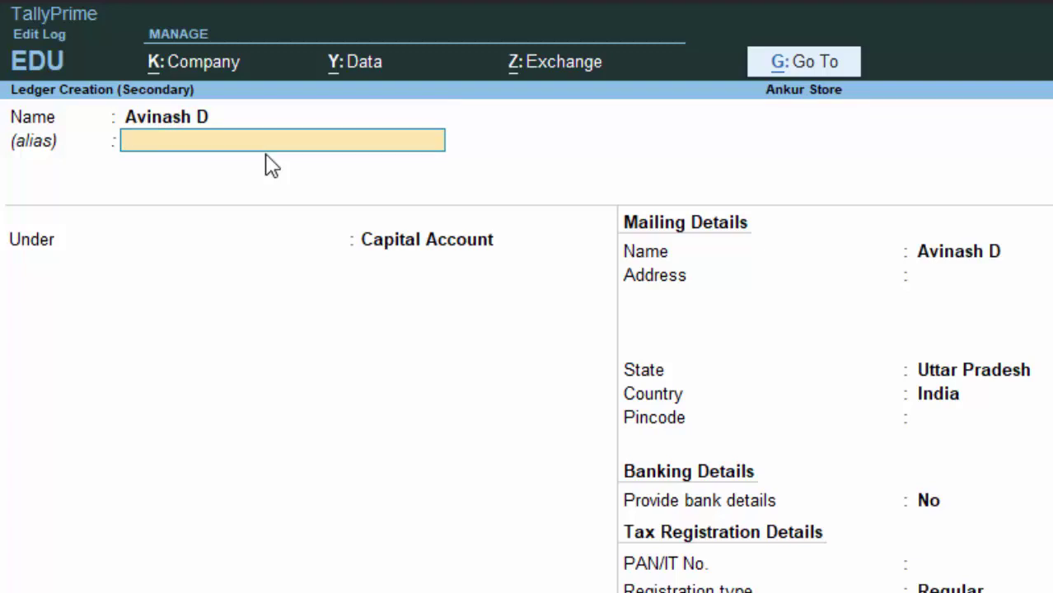
key("Return")
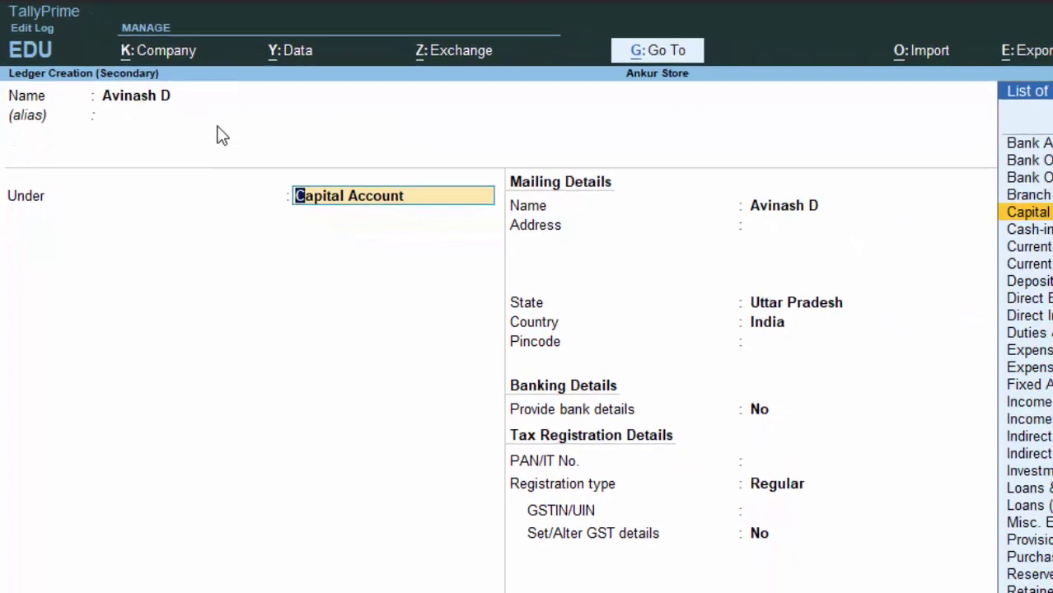
Place the new customer ledger under the Sundry Debtors group.
type("S")
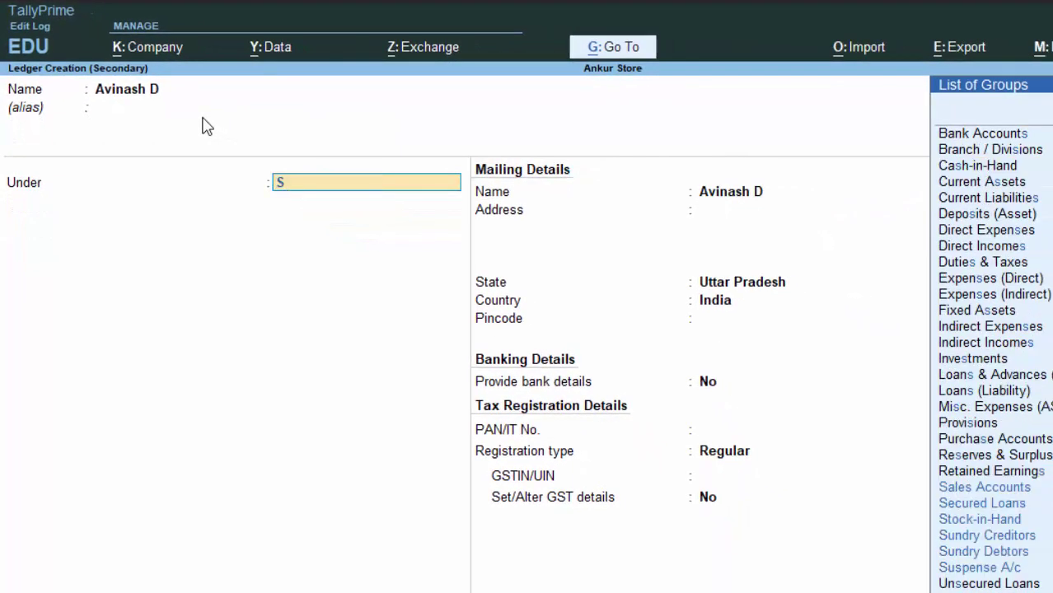
key("Down")
key("Down")
key("Down")
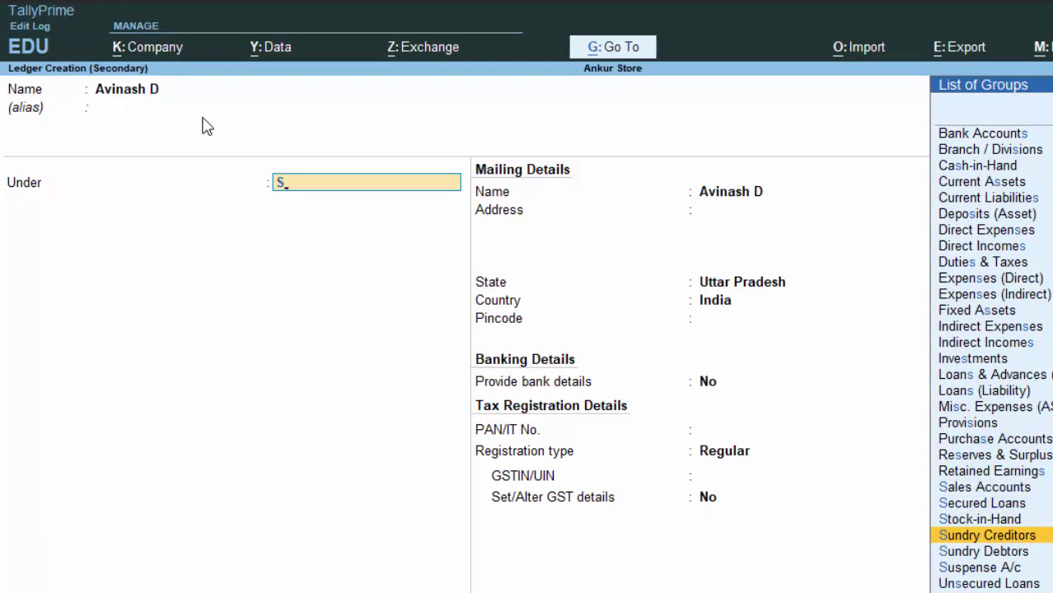
key("Down")
key("Return")
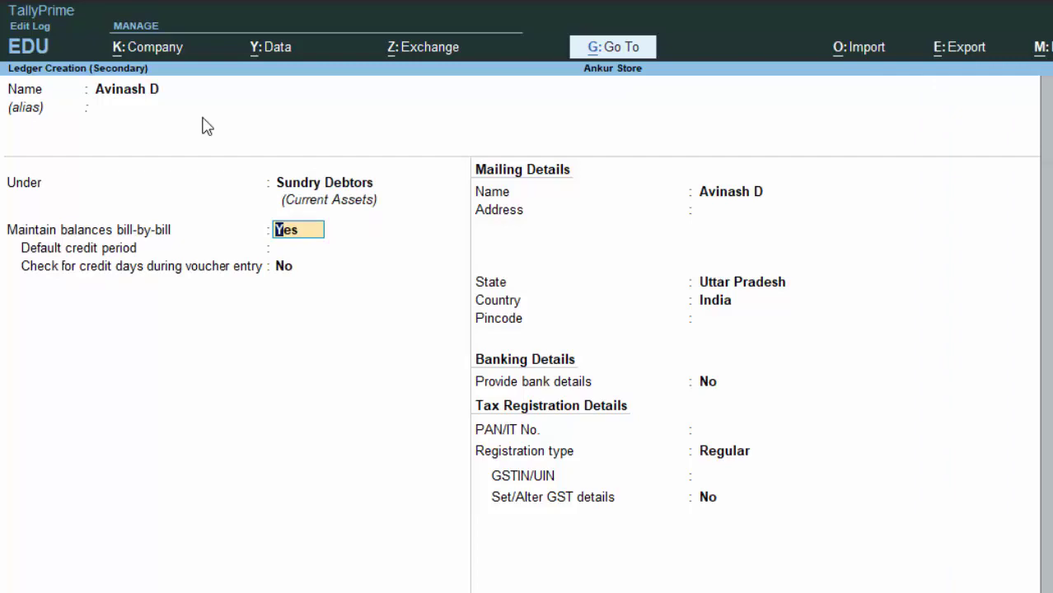
Save the customer ledger with bill-by-bill balances kept on, Regular registration type, GSTIN/UIN blank and the other defaults unchanged.
key("Return")
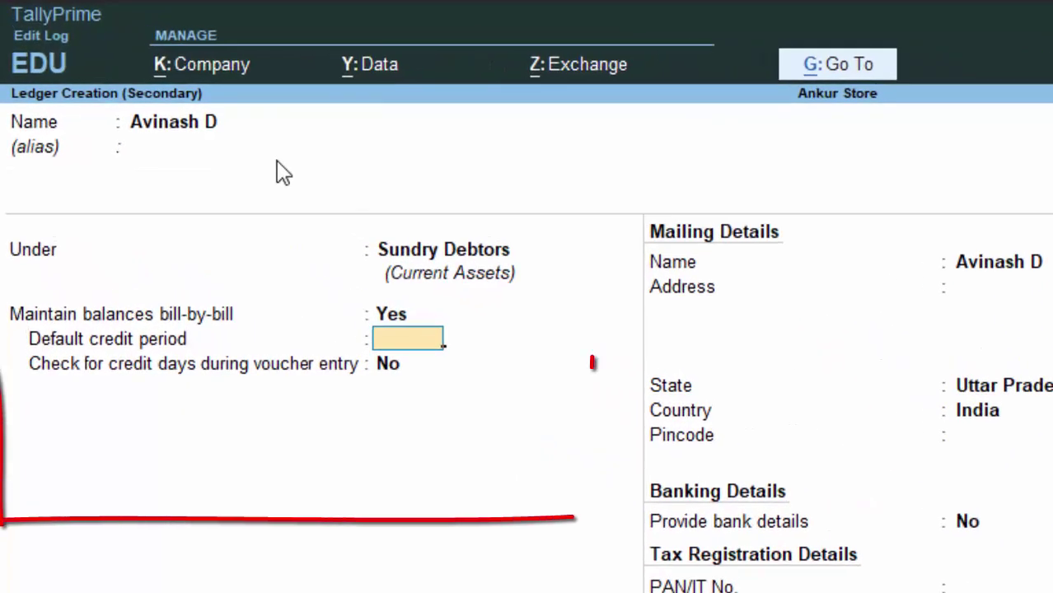
key("Return")
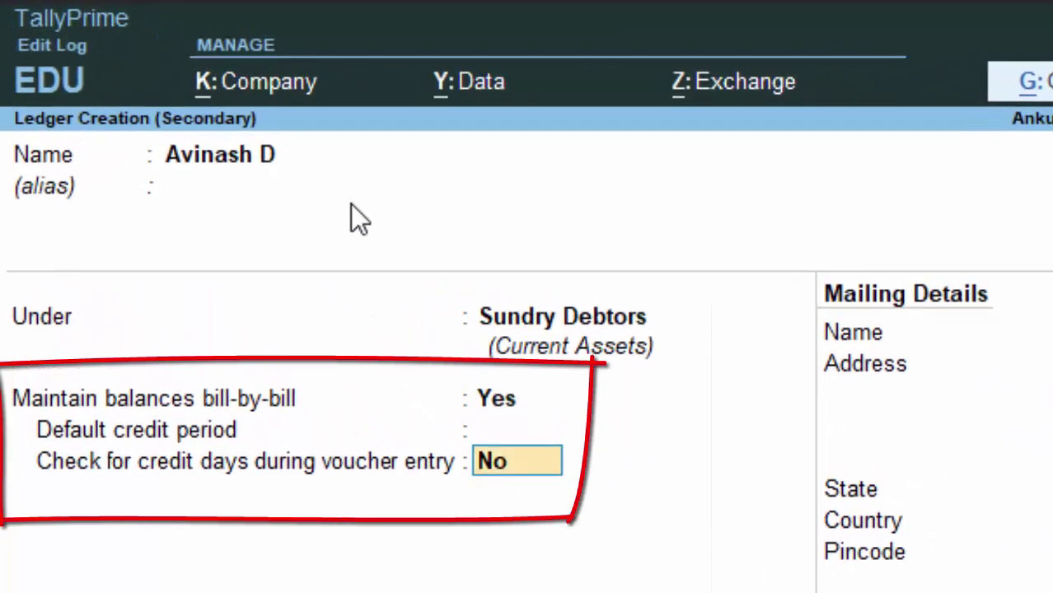
key("Return")
key("Return")
key("Return")
key("Return")
key("Return")
key("Return")
key("Return")
key("Return")
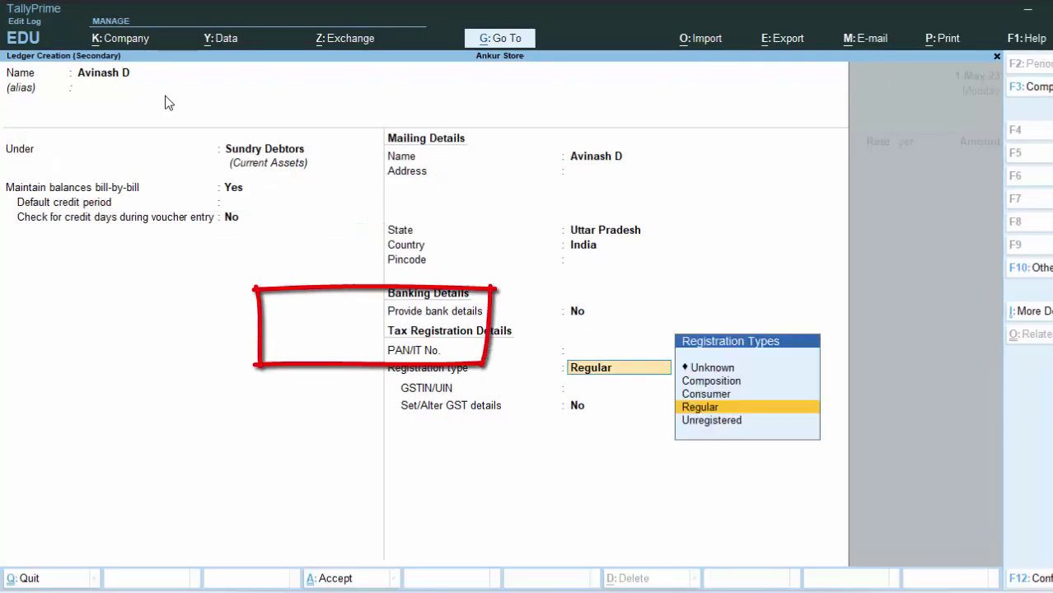
key("Return")
key("Return")
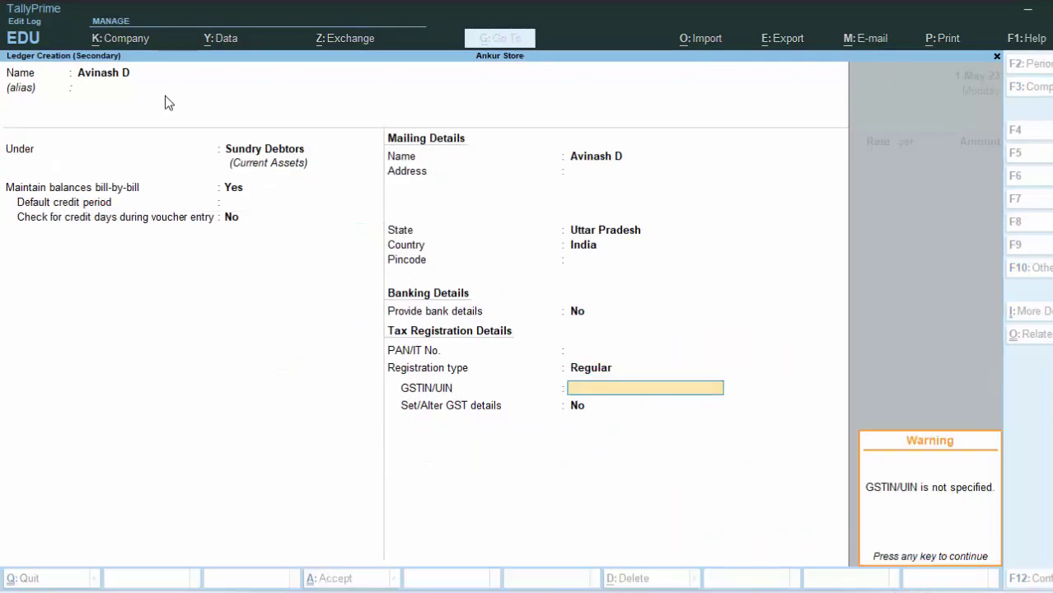
key("Return")
key("Return")
key("Return")
key("Return")
key("Return")
key("Return")
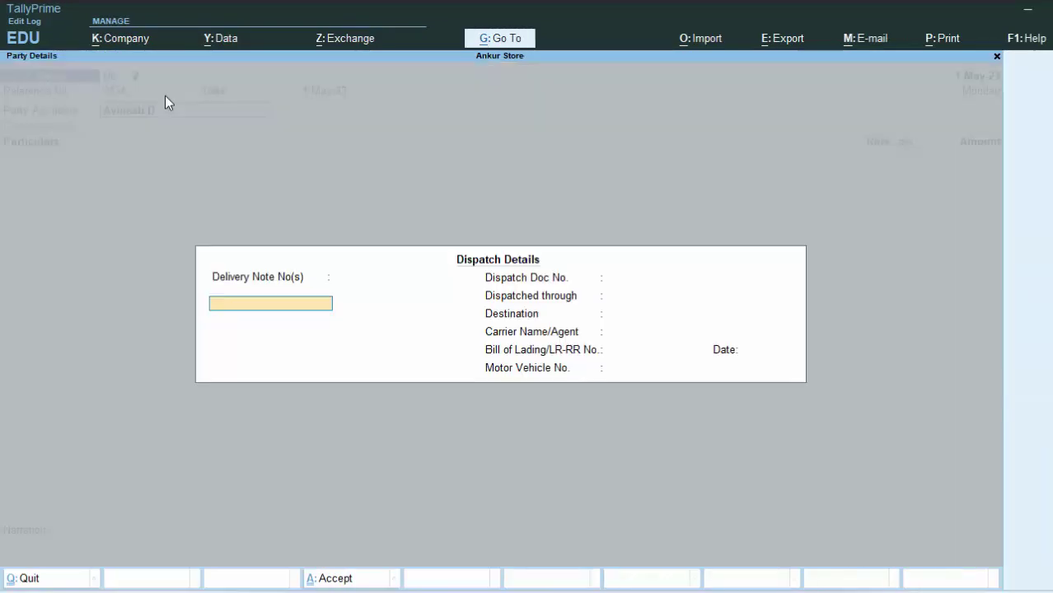
Leave the dispatch details blank and accept the party details with Uttar Pradesh as the state and place of supply.
key("Return")
key("Return")
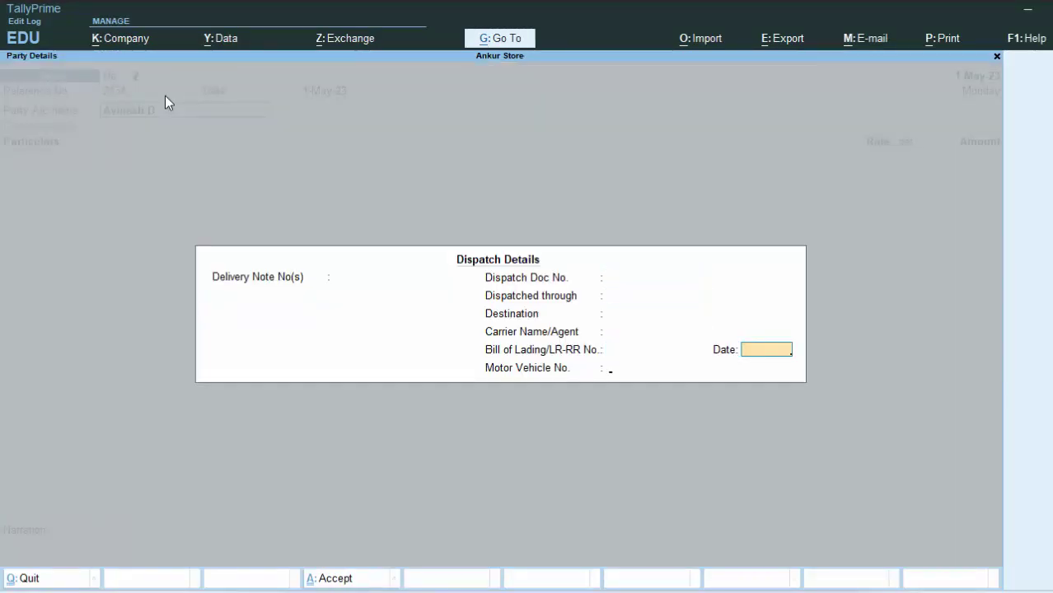
key("Return")
key("Return")
key("Return")
key("Return")
key("Return")
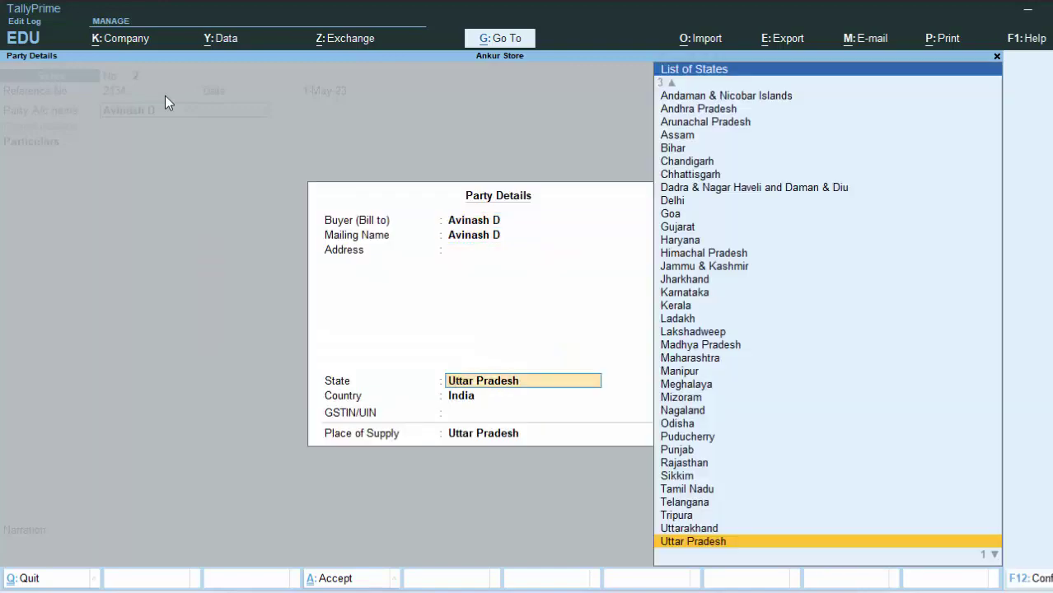
key("Return")
key("Return")
key("Return")
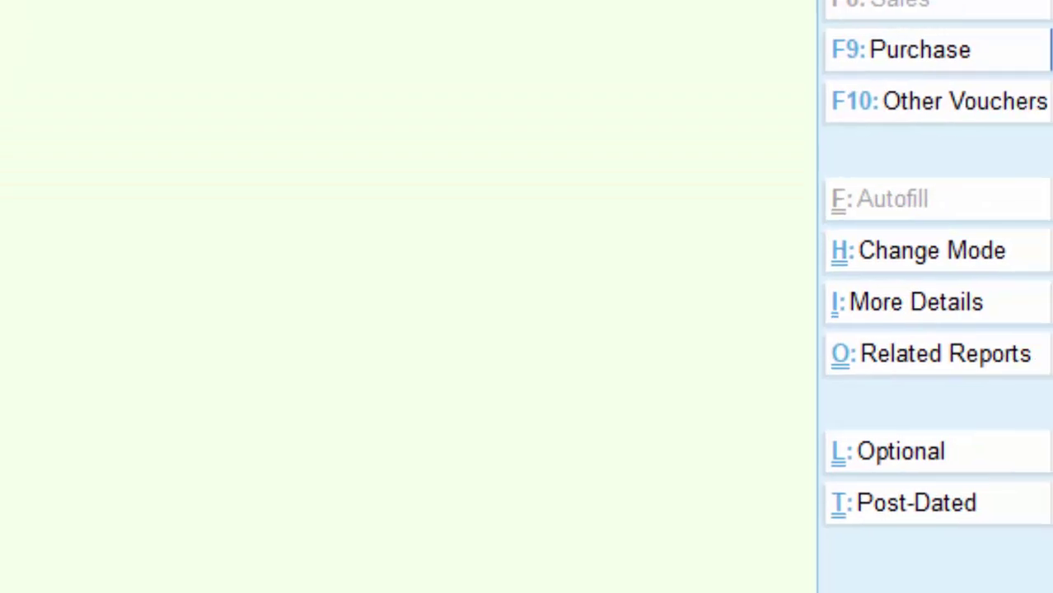
Change the sales voucher's mode to Item Invoice, keeping the voucher number and reference number.
left_click(840, 262)
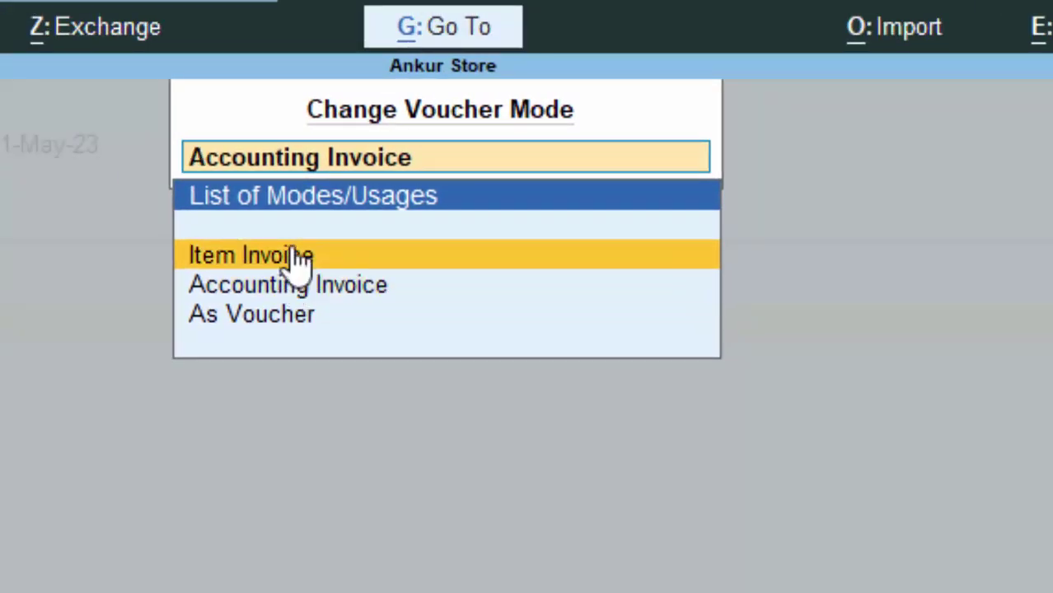
left_click(298, 260)
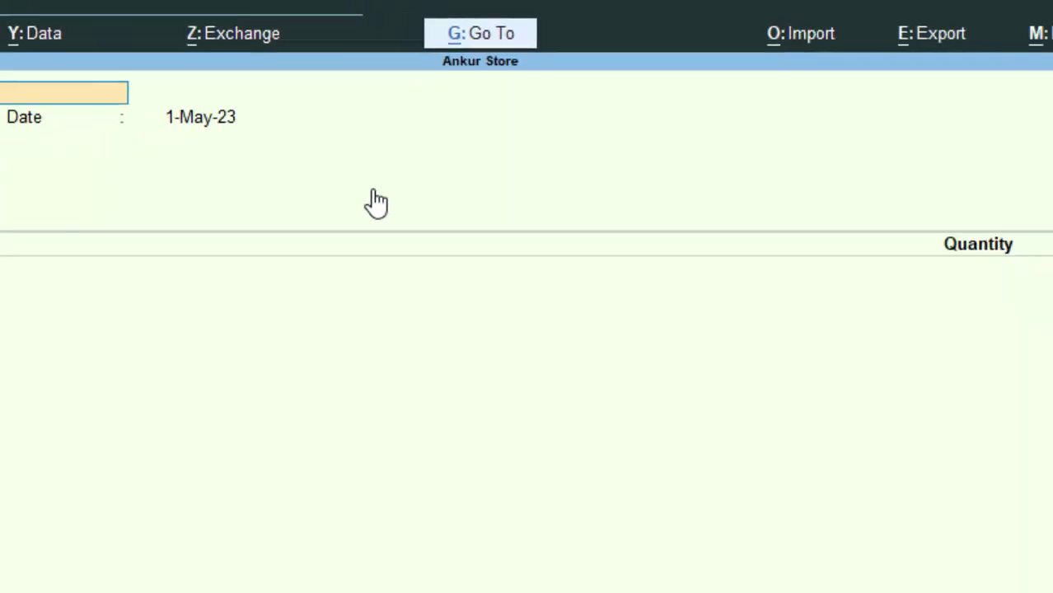
key("Return")
key("Return")
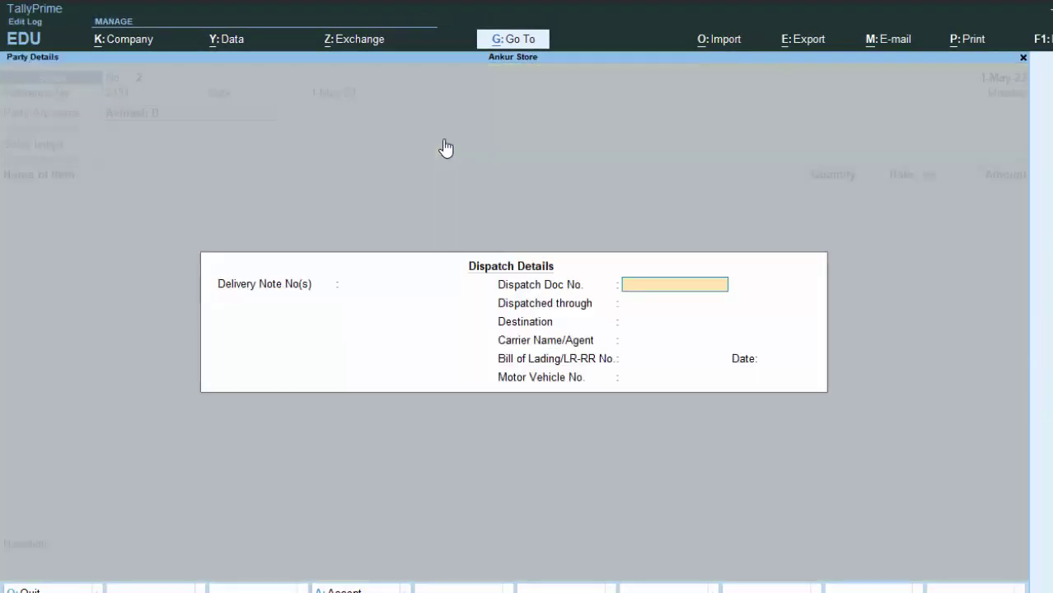
Go through the item invoice's dispatch and party details again, leaving dispatch blank and accepting the customer's existing details.
key("Return")
key("Return")
key("Return")
key("Return")
key("Return")
key("Return")
key("Return")
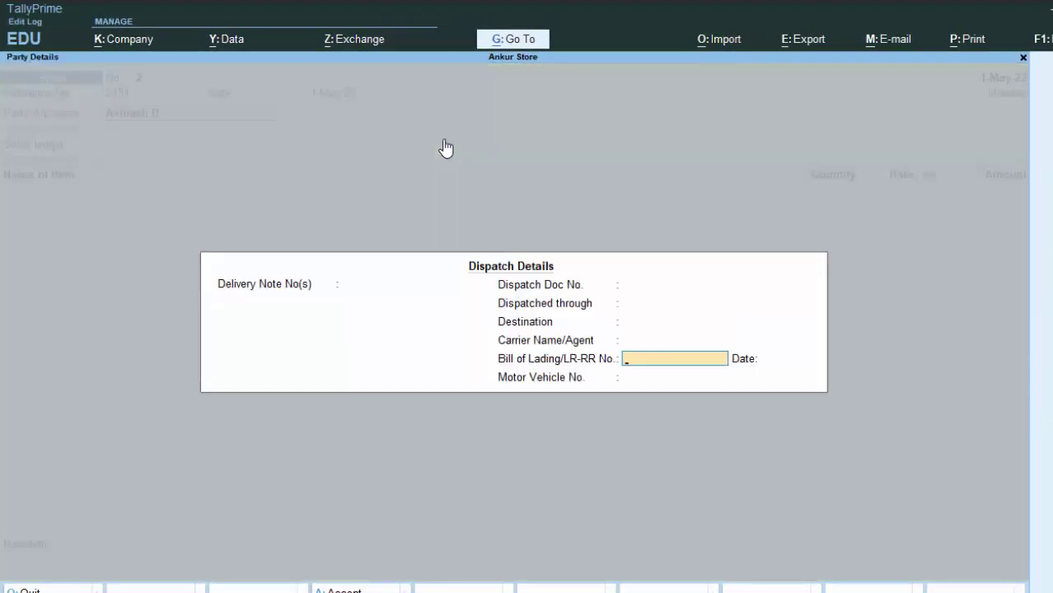
key("Return")
key("Return")
key("Return")
key("Return")
key("Return")
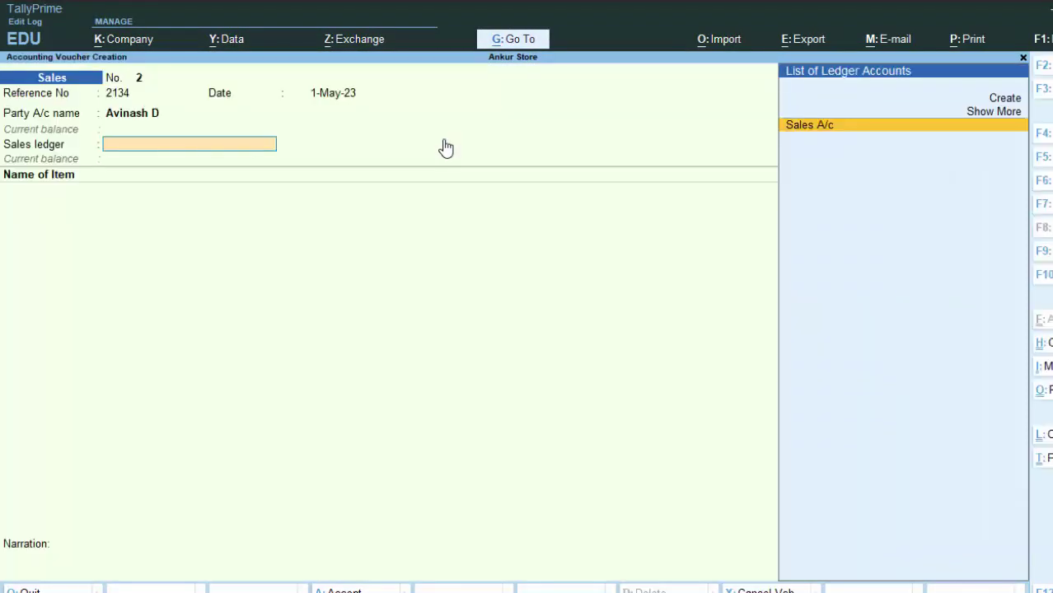
Choose Sales A/c as the sales ledger and add Sugar as the stock item.
key("Return")
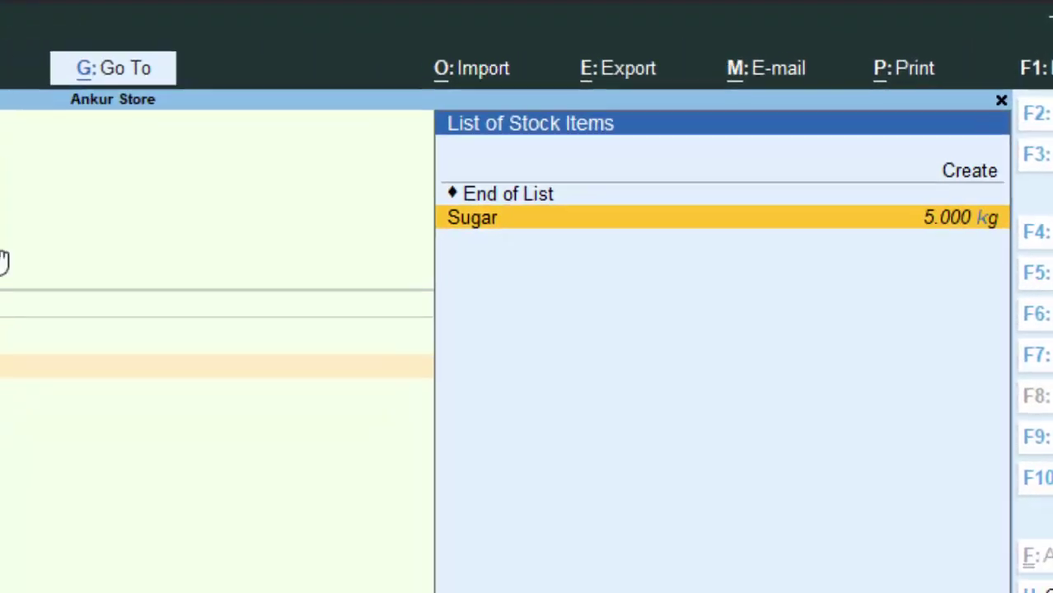
type("K")
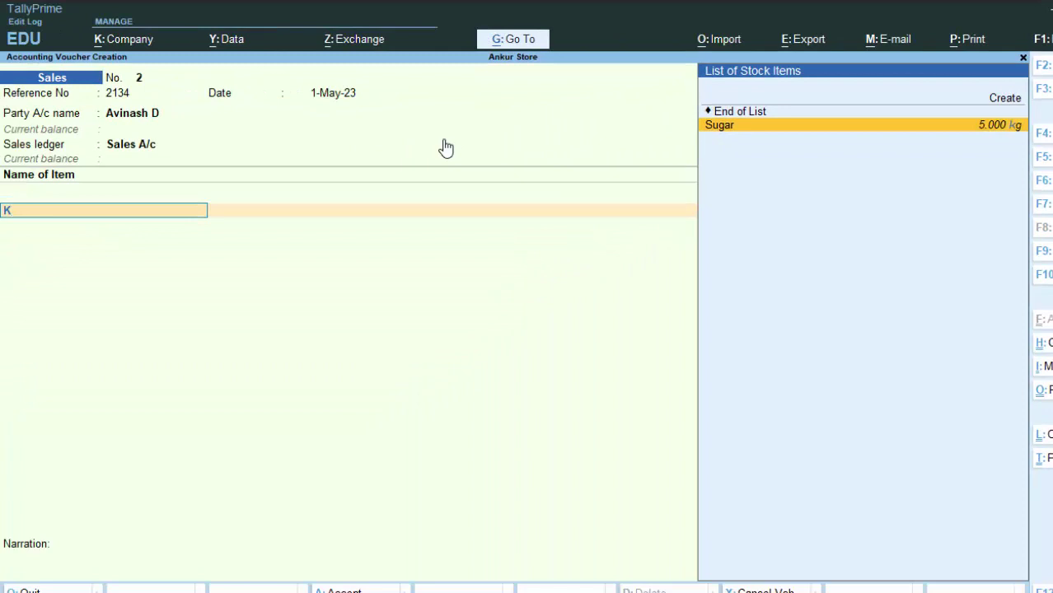
key("Return")
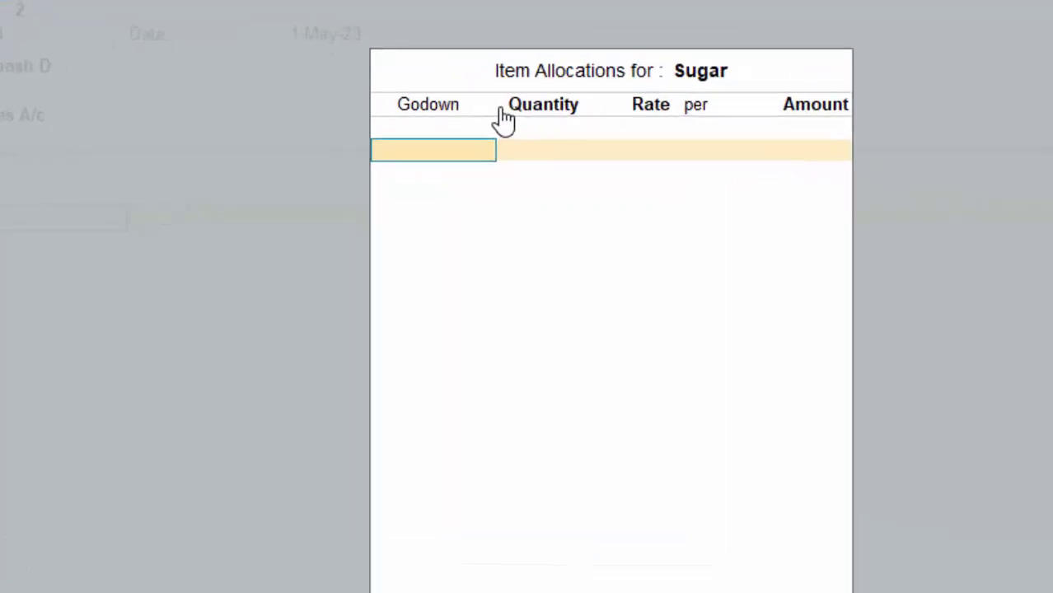
Allocate 3 kg of Sugar from the Saket Nagar godown, accepting the rate of 48.00 per kg and the calculated amount.
type("N")
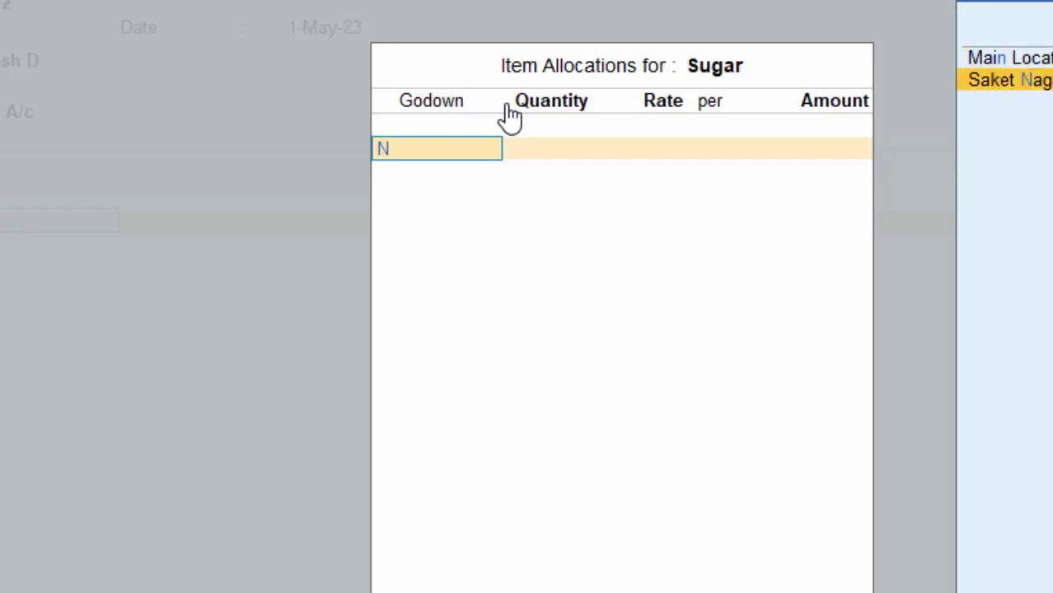
key("Return")
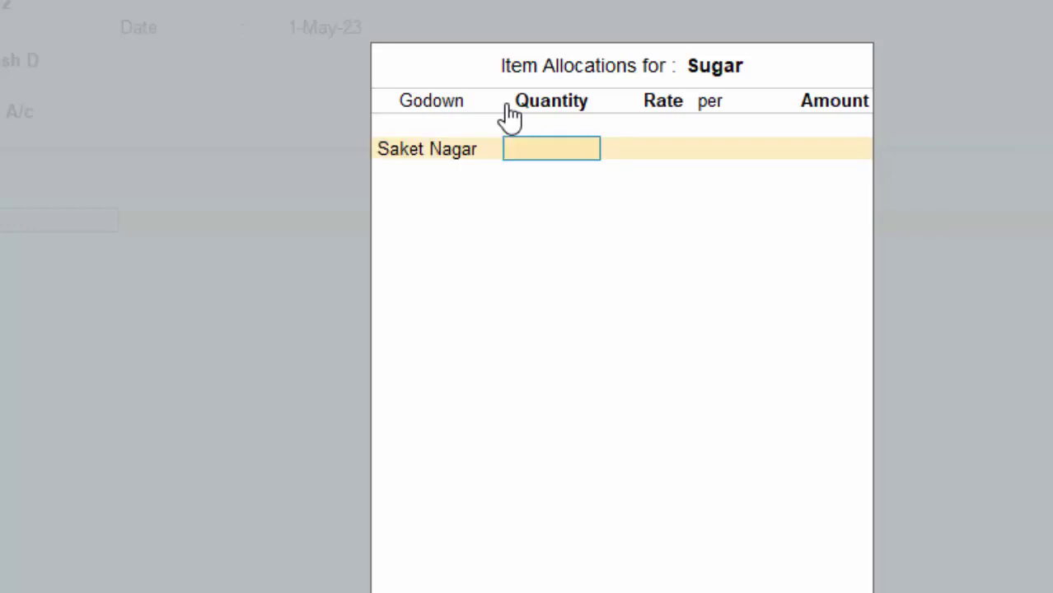
type("3")
key("Return")
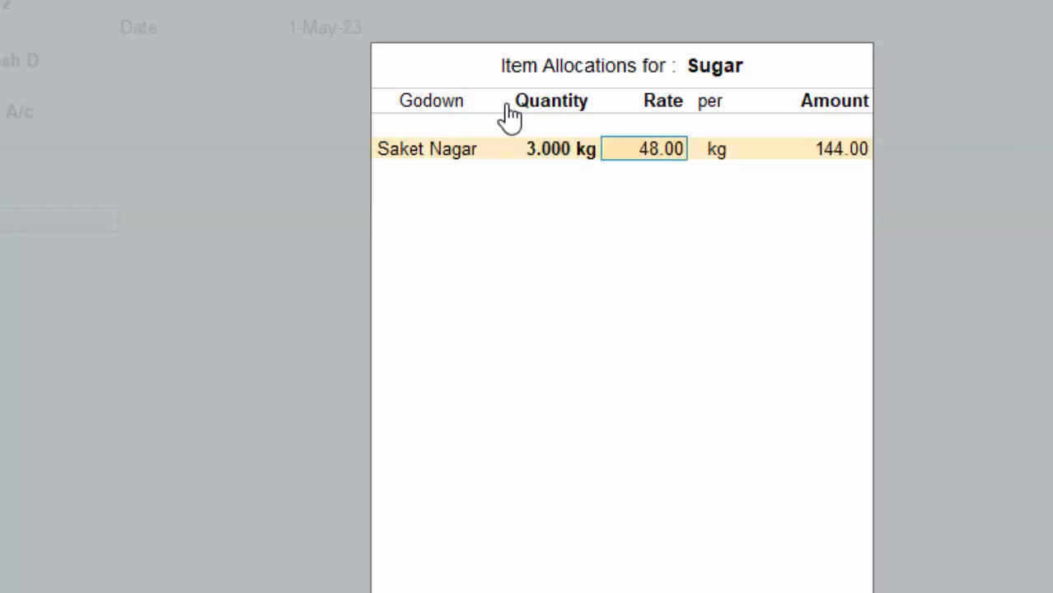
key("Return")
key("Return")
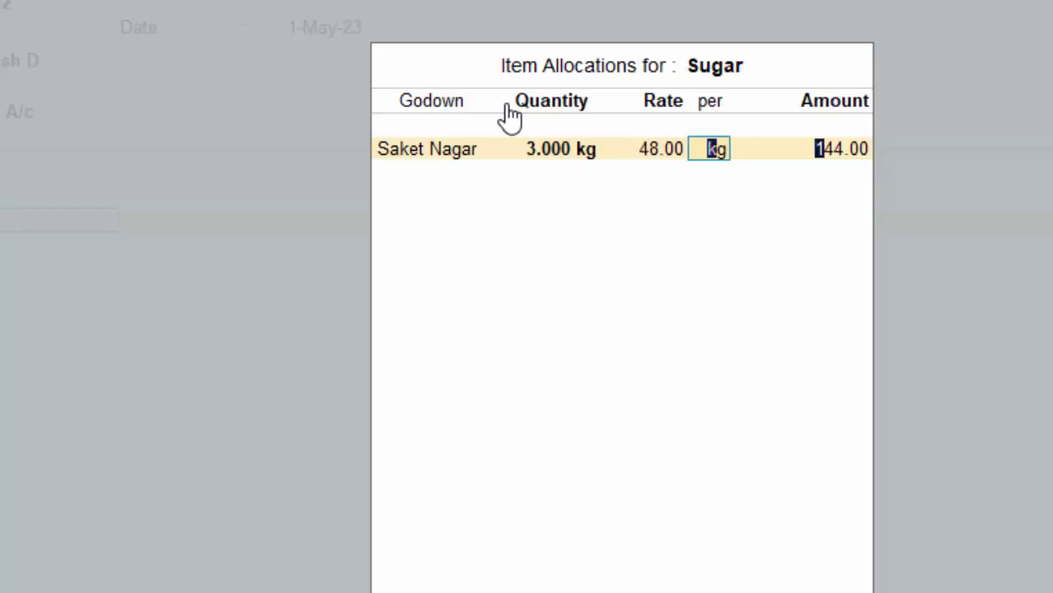
key("Return")
key("Return")
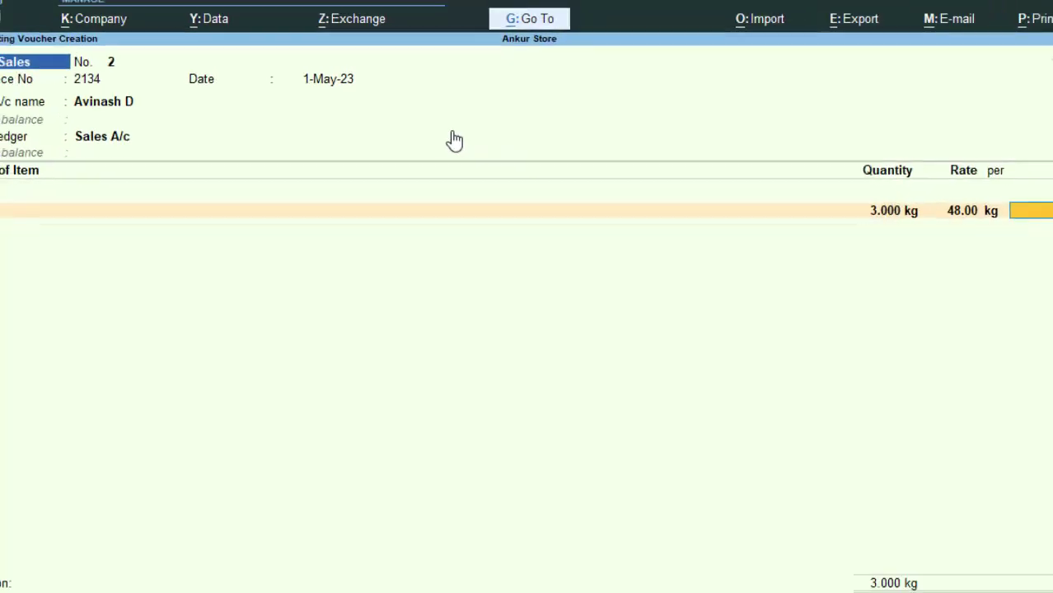
Accept the Sugar line's amount and end the item list without adding further items or ledgers.
key("Return")
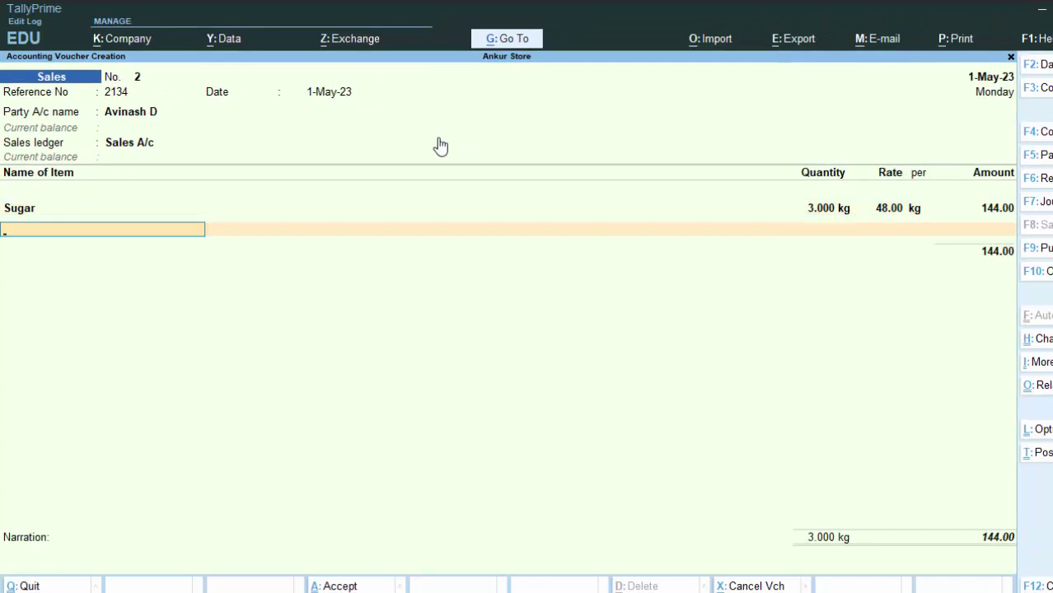
key("Return")
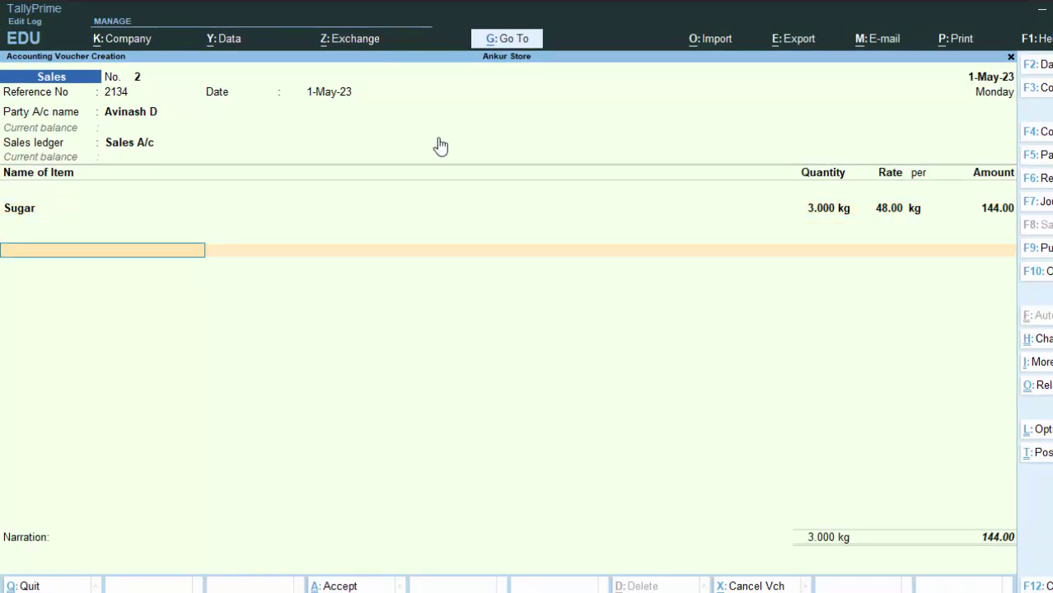
key("Return")
key("Return")
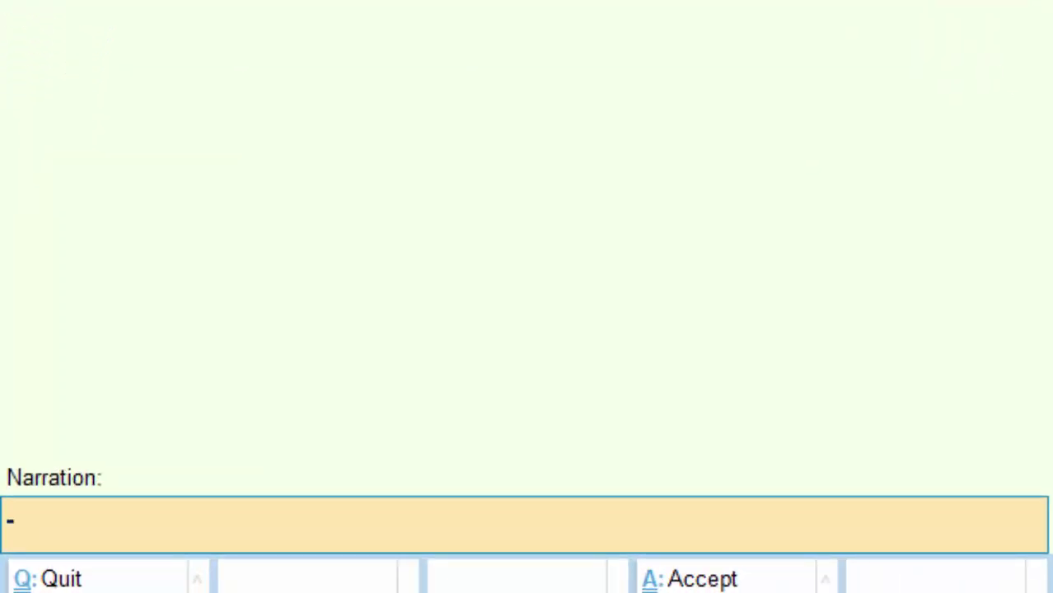
Enter the narration "Sugar has Been sold on credit" and save the sales voucher.
type("Sugar has")
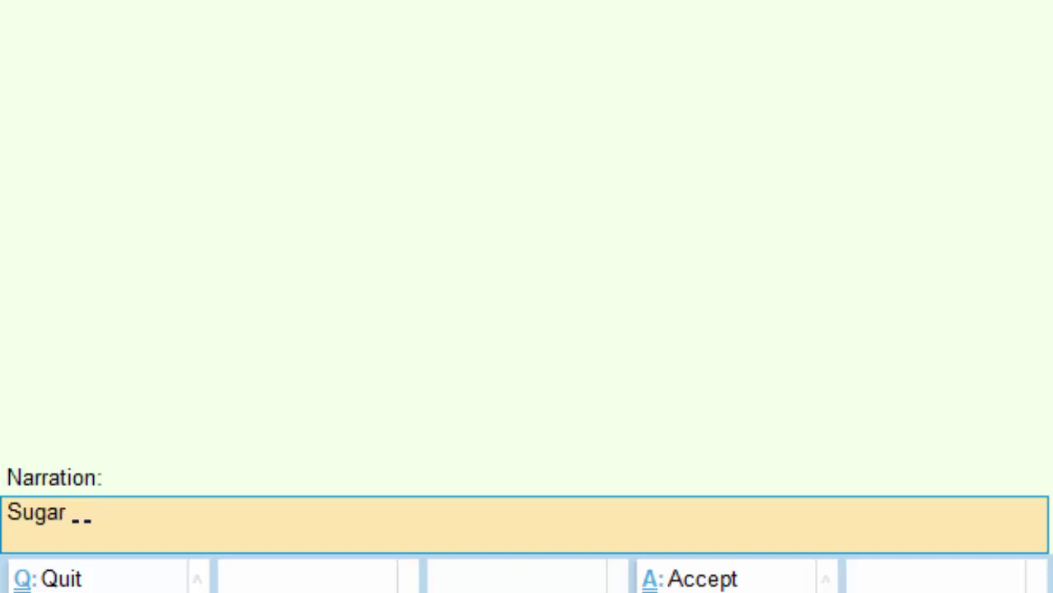
type(" Bee")
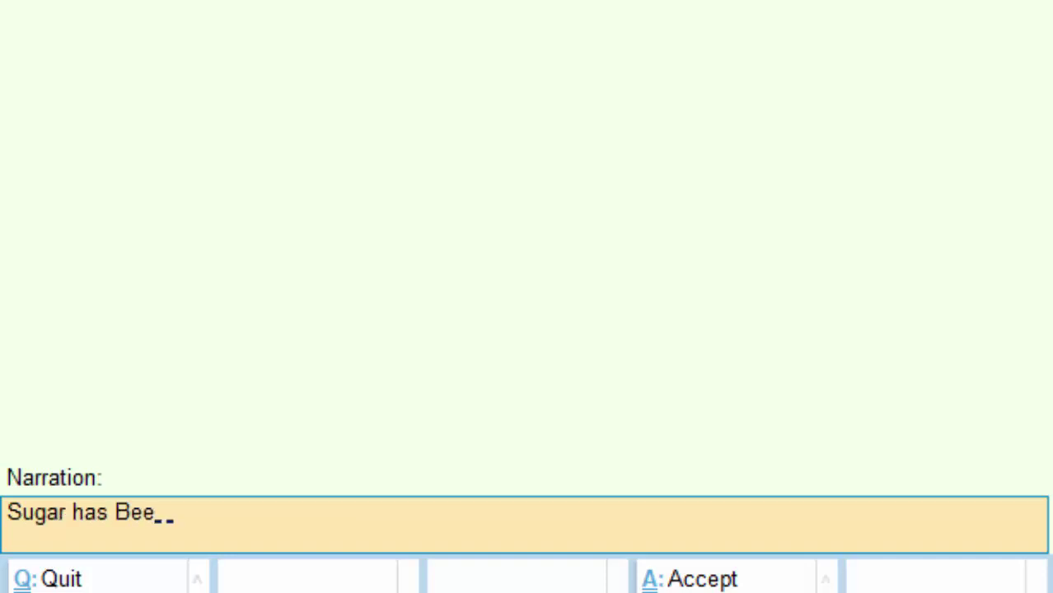
type("n sold on c")
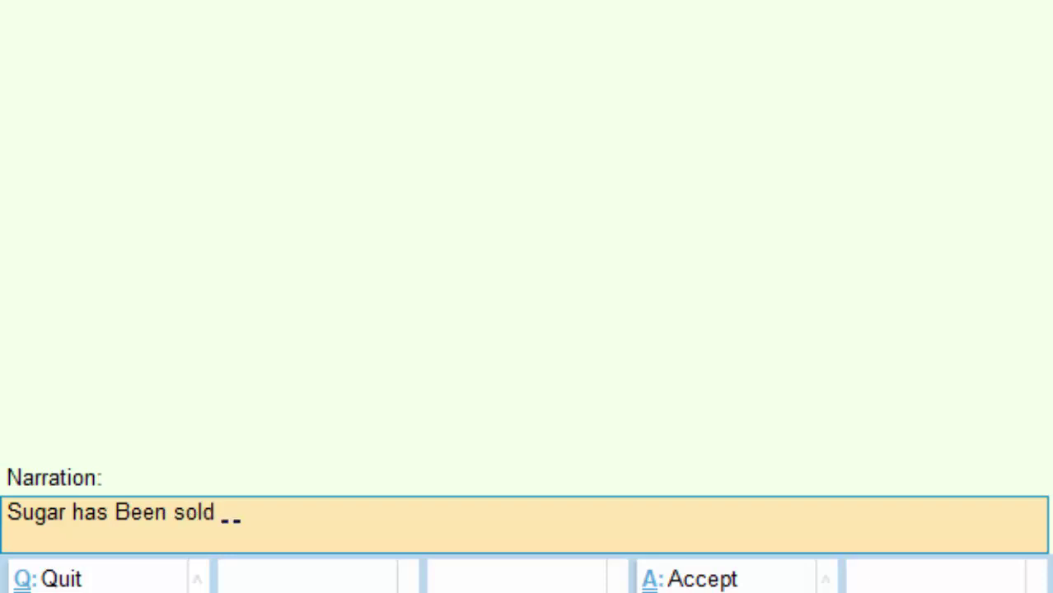
type("redit")
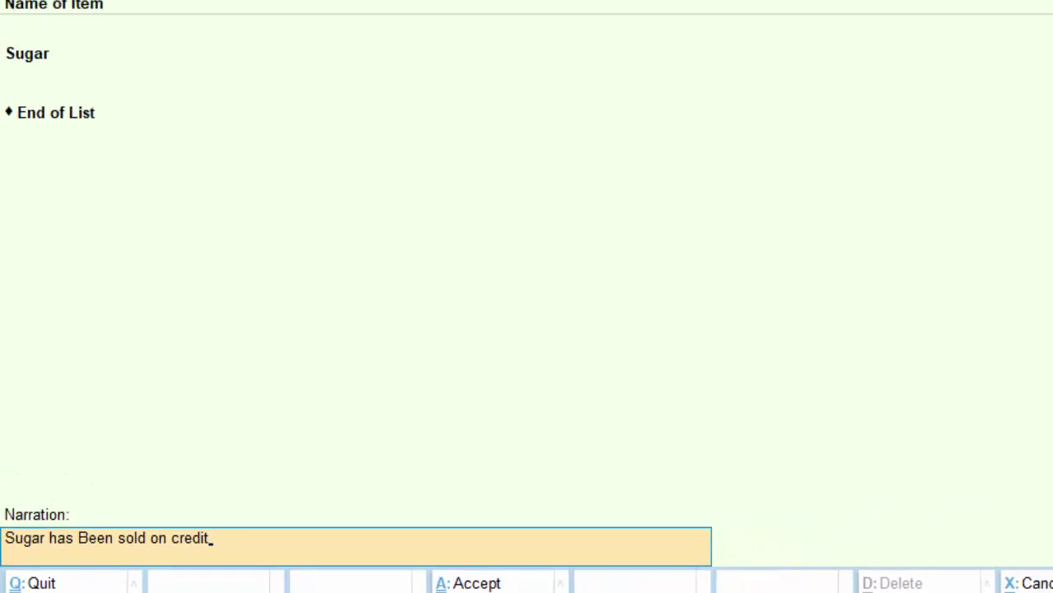
key("Return")
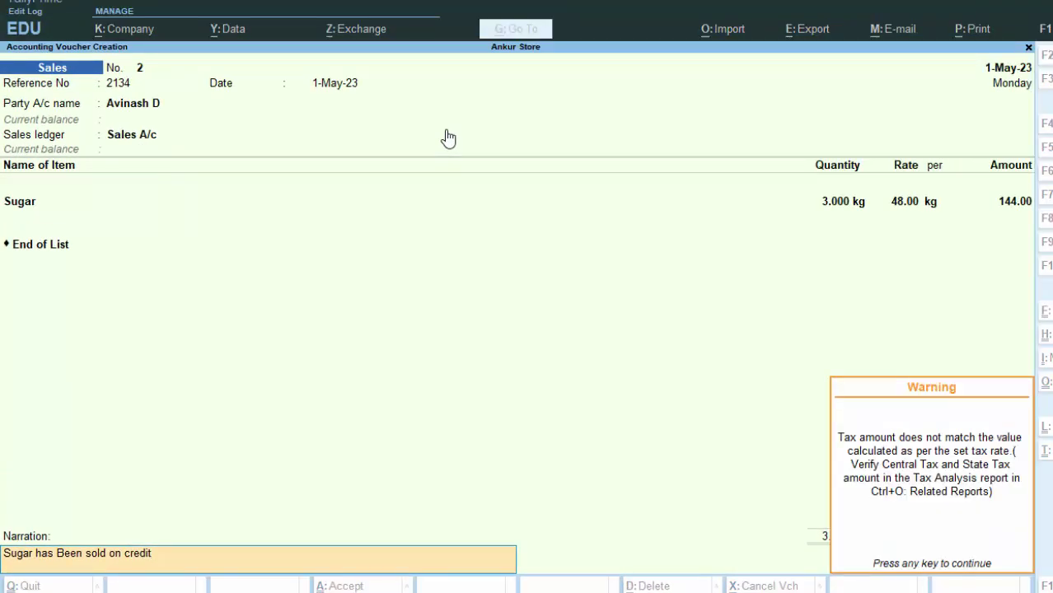
key("Return")
key("Return")
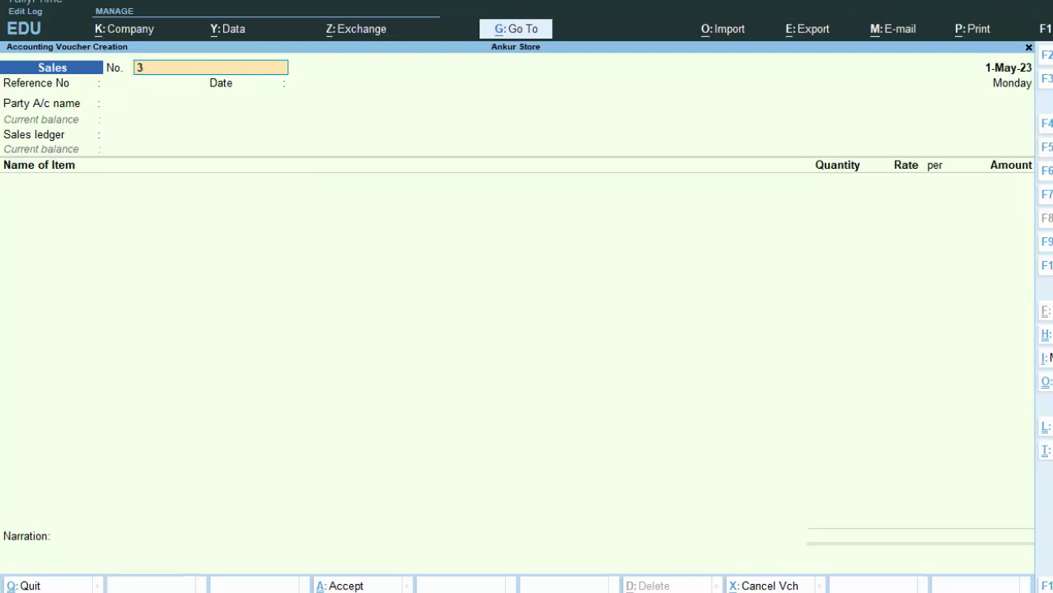
Start a receipt voucher and set its number to 34.
key("F6")
type("2")
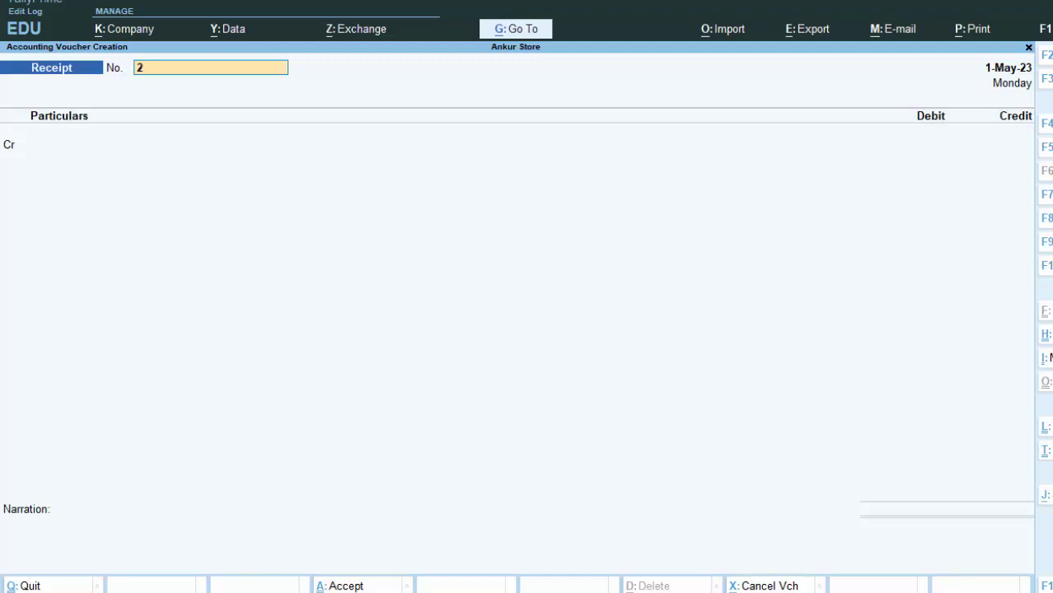
key("Return")
type("34")
key("Return")
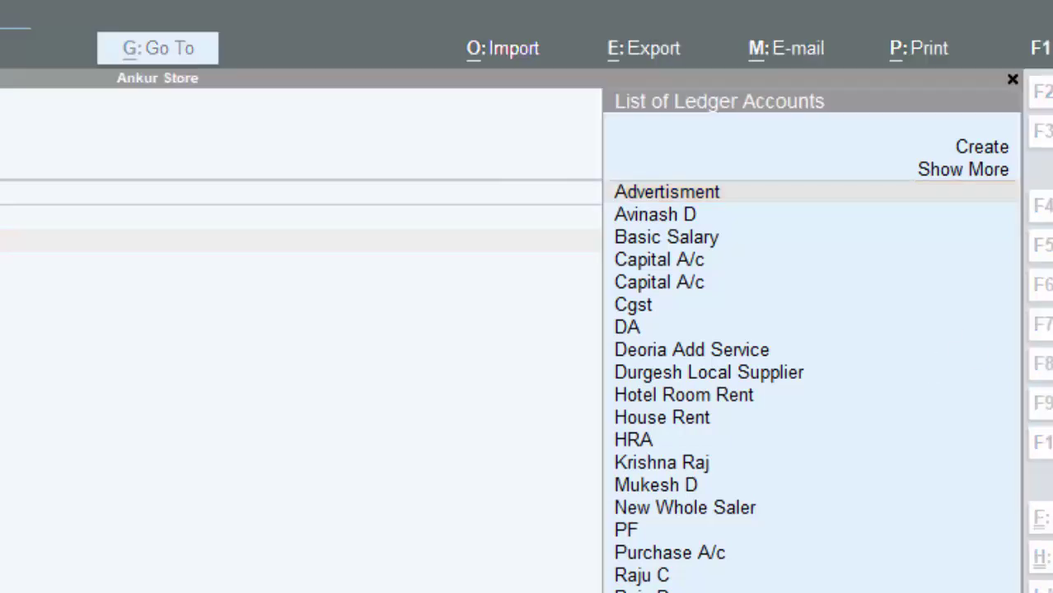
Credit the customer's ledger with 144 in the receipt voucher.
left_click(657, 227)
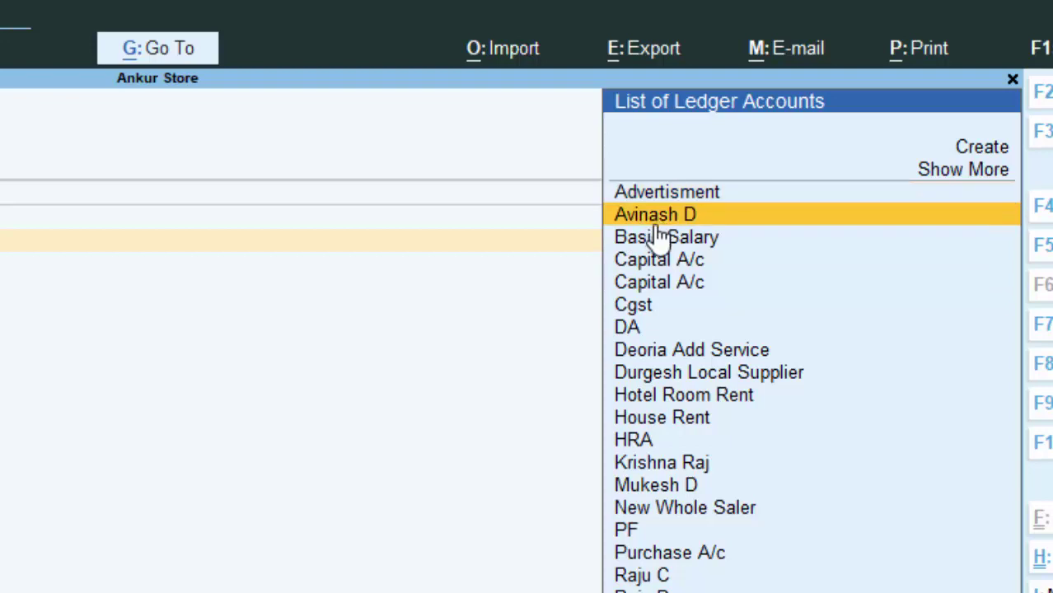
key("Return")
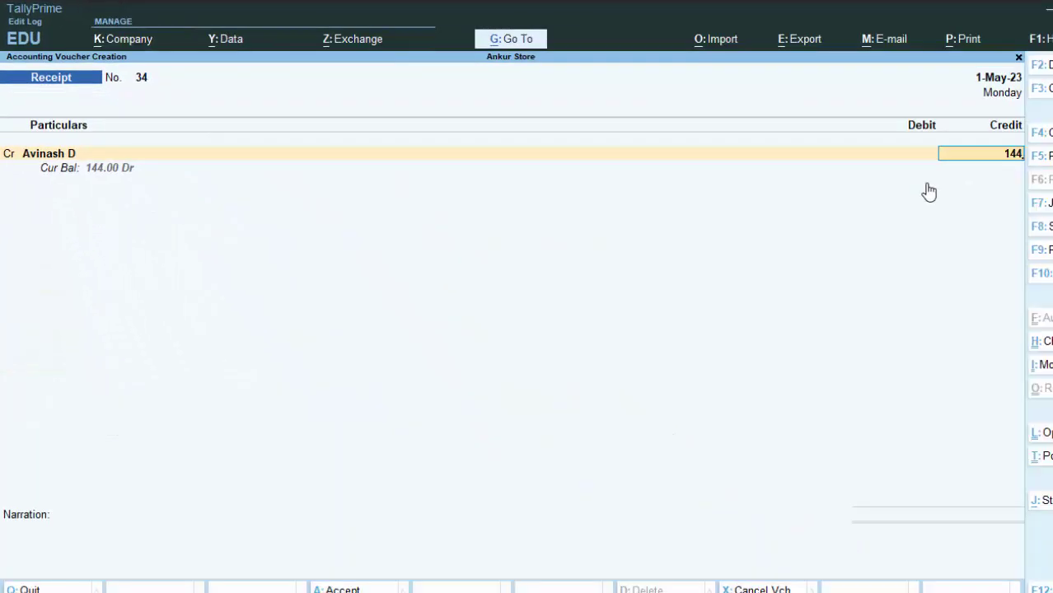
key("Return")
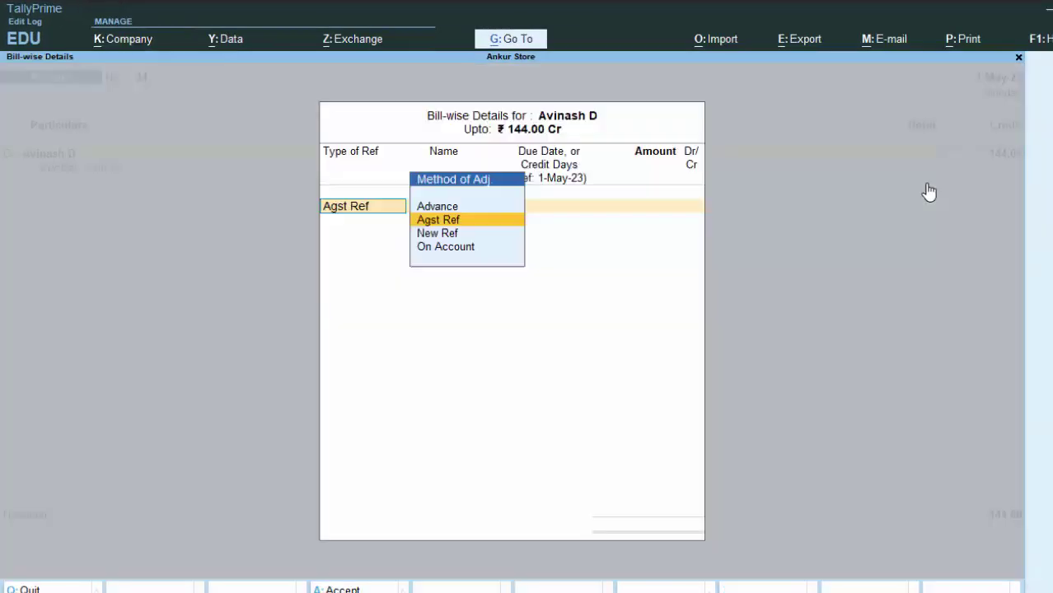
Adjust the receipt as Agst Ref against pending bill 2, then save it with Cash debited and the narration blank.
key("Return")
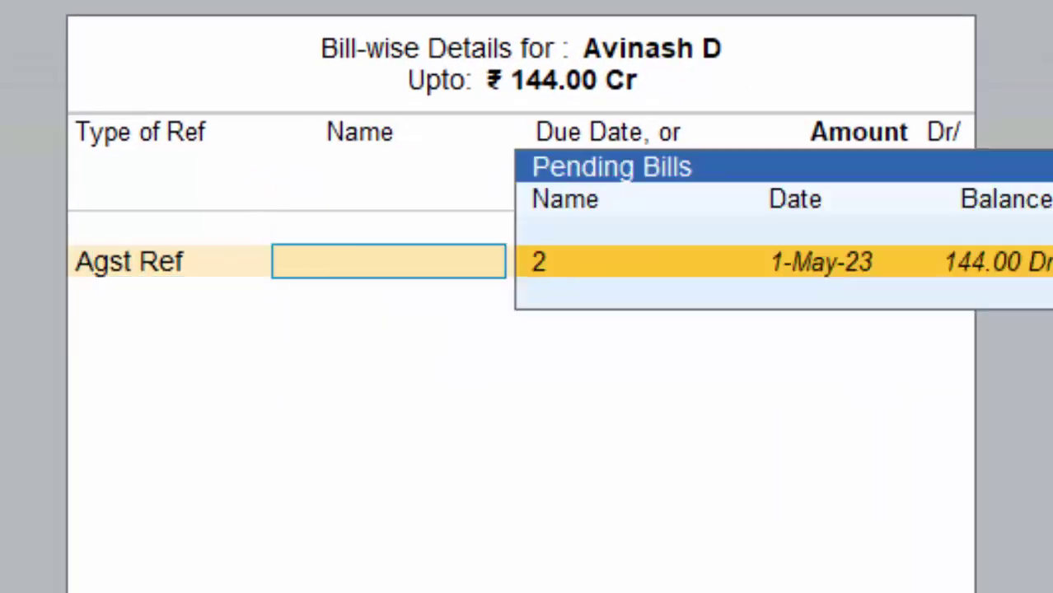
key("Return")
key("Return")
key("Return")
key("Return")
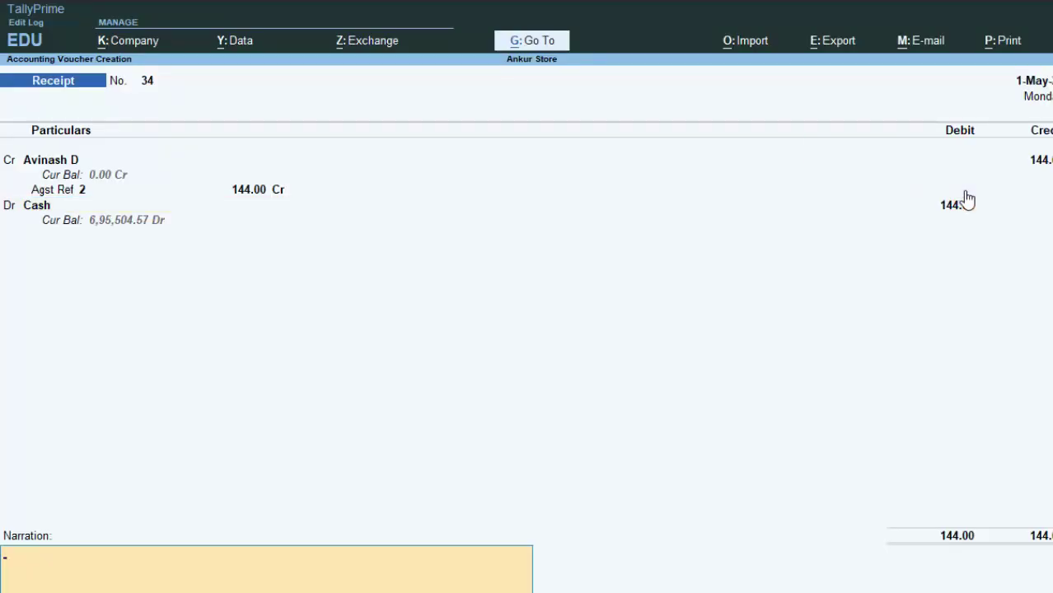
key("Return")
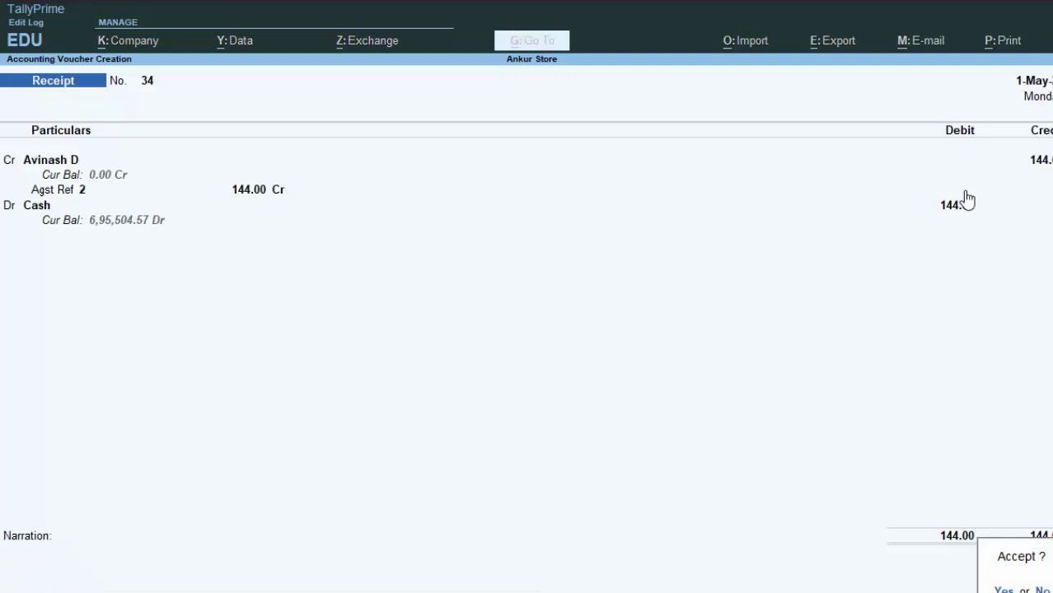
key("Return")
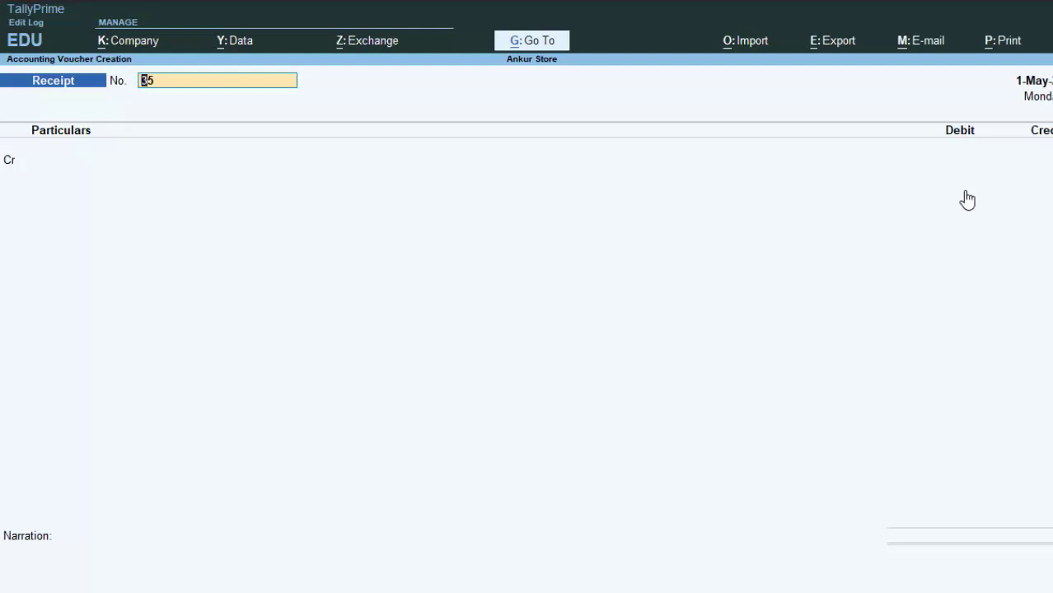
Keep number 35 for the new receipt voucher and select the same customer's ledger to check its current balance.
key("Return")
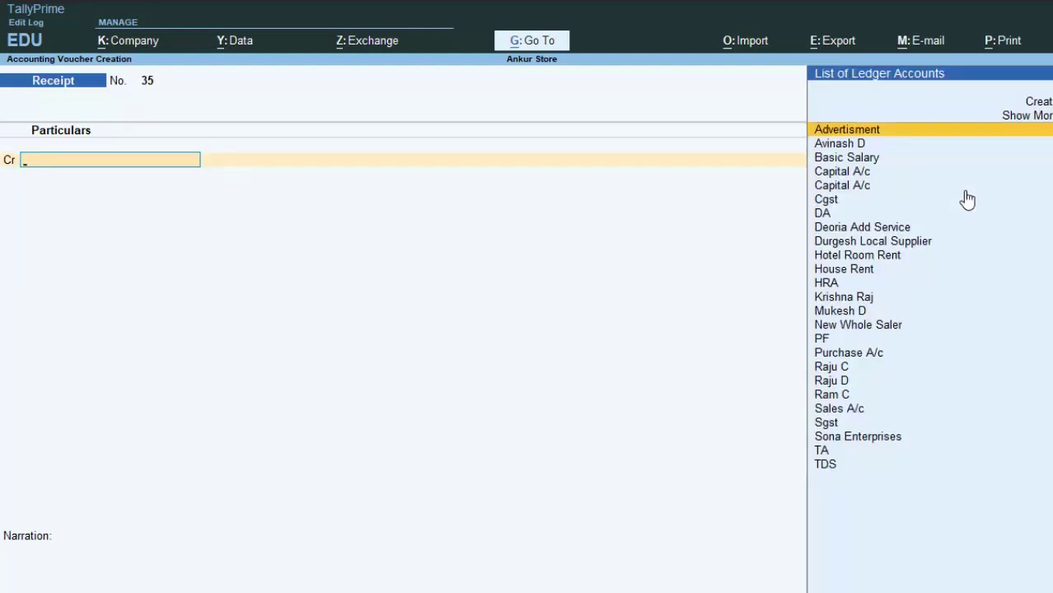
key("Down")
key("Return")
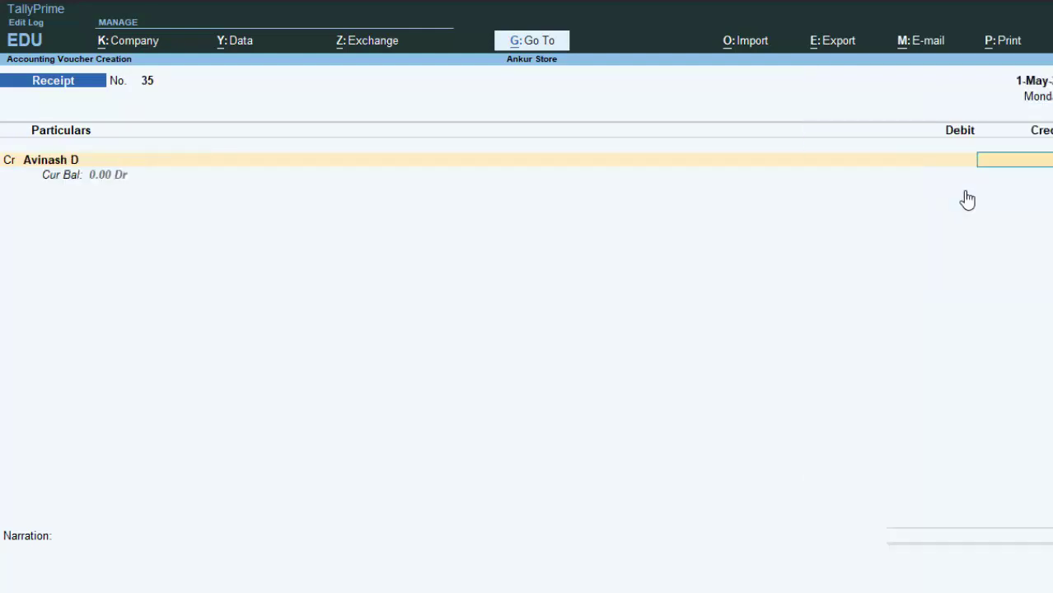